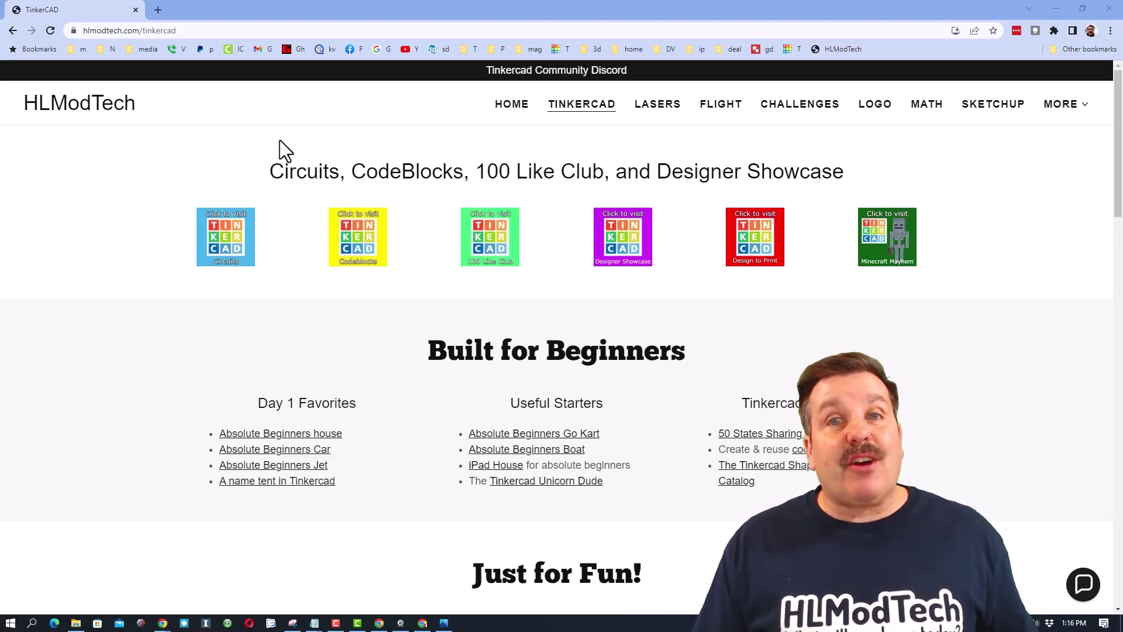
- Go to hlmodtech.com Lasers > Challenges and open the 'Design a Cardboard Longboard' link
{"action": "left_click", "coordinate": [644, 108]}
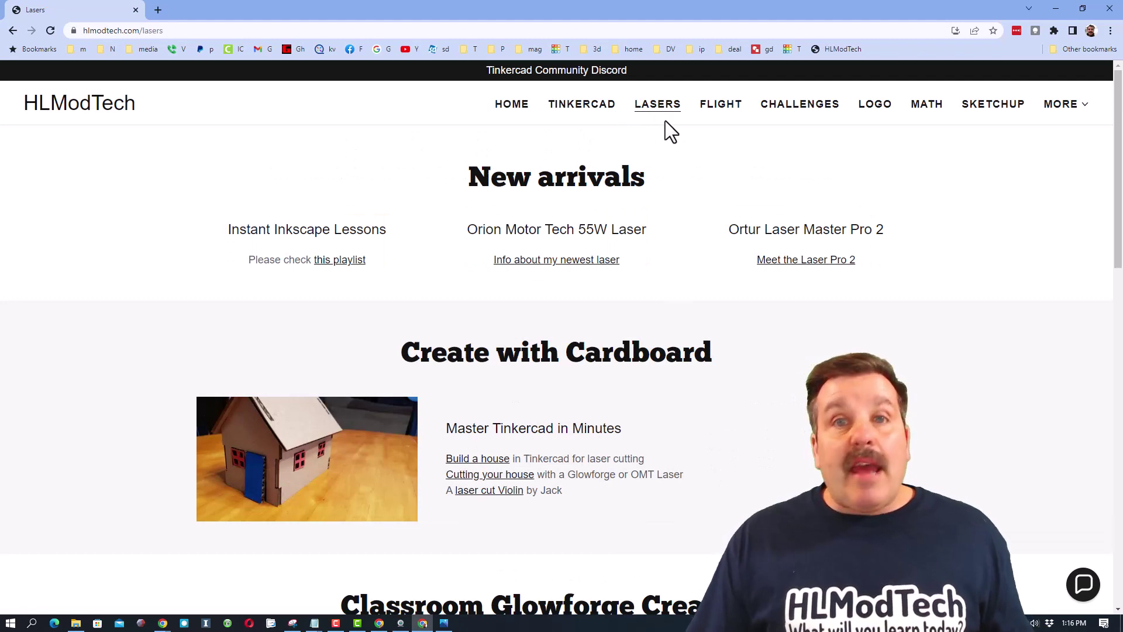
{"action": "left_click", "coordinate": [793, 104]}
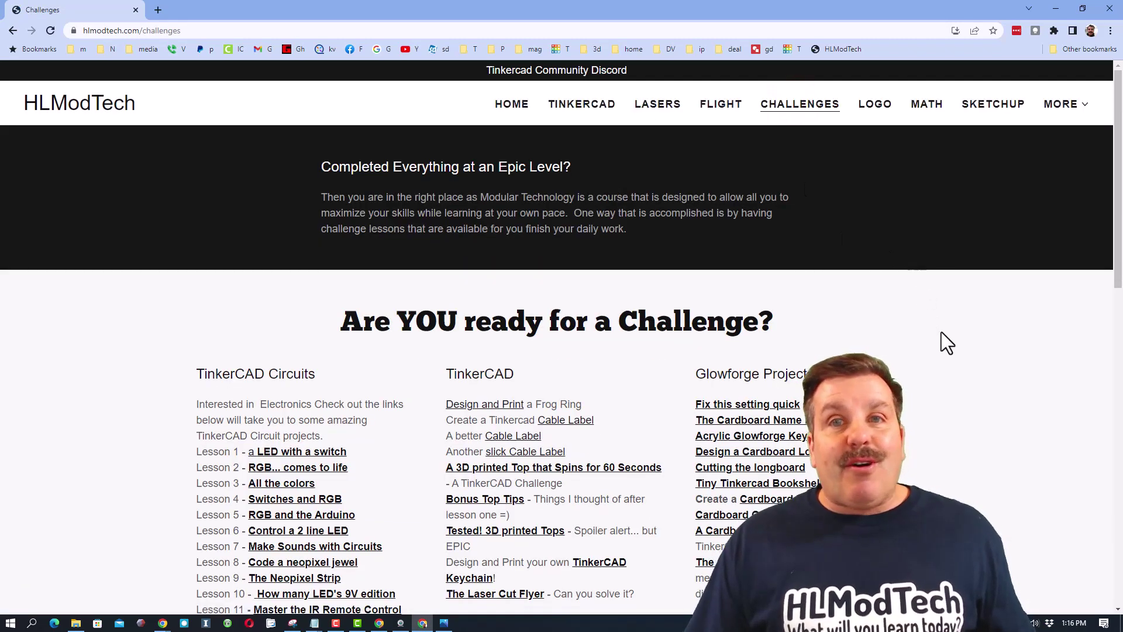
{"action": "scroll", "coordinate": [941, 332], "scroll_direction": "down", "scroll_amount": 2}
{"action": "scroll", "coordinate": [942, 326], "scroll_direction": "down", "scroll_amount": 2}
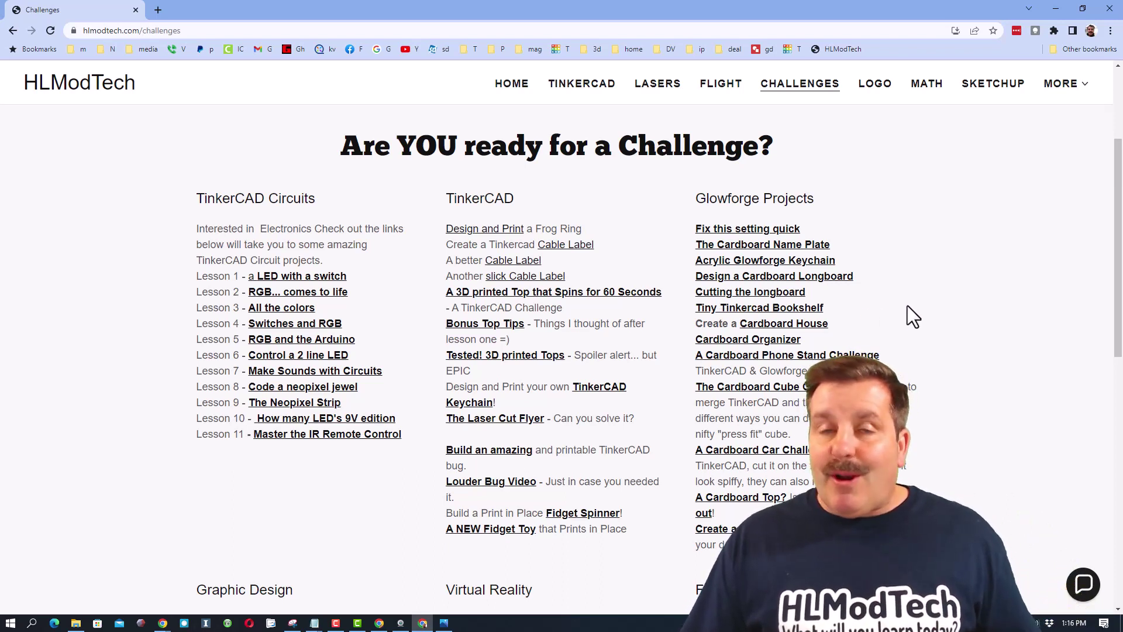
{"action": "left_click", "coordinate": [739, 278]}
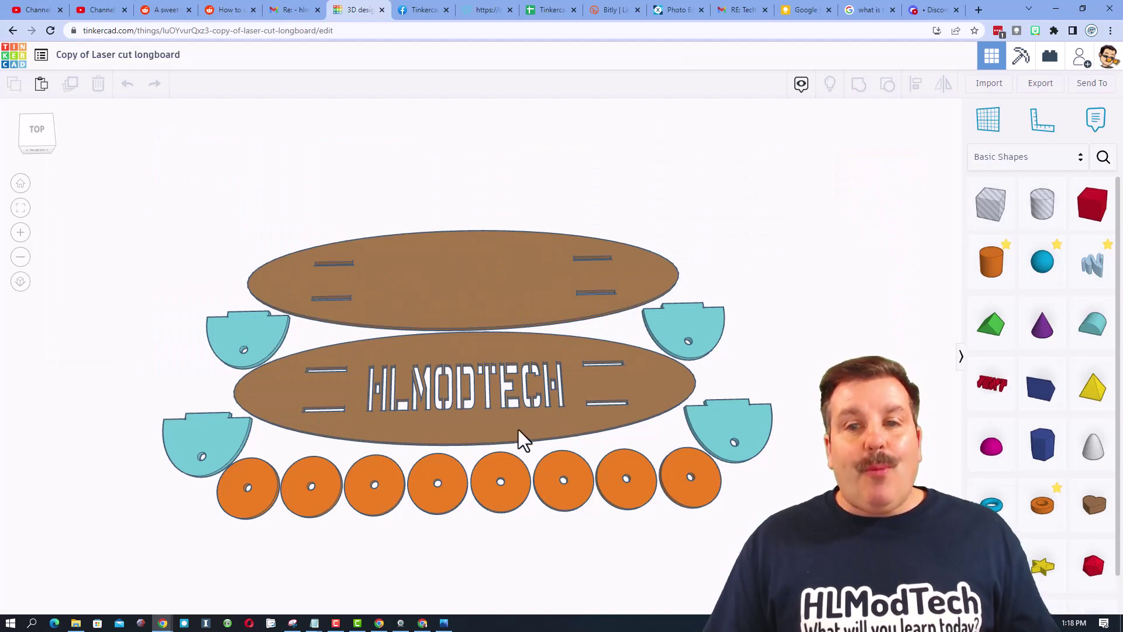
- Ungroup the middle deck and select the HLMODTECH lettering by itself
{"action": "left_click", "coordinate": [504, 430]}
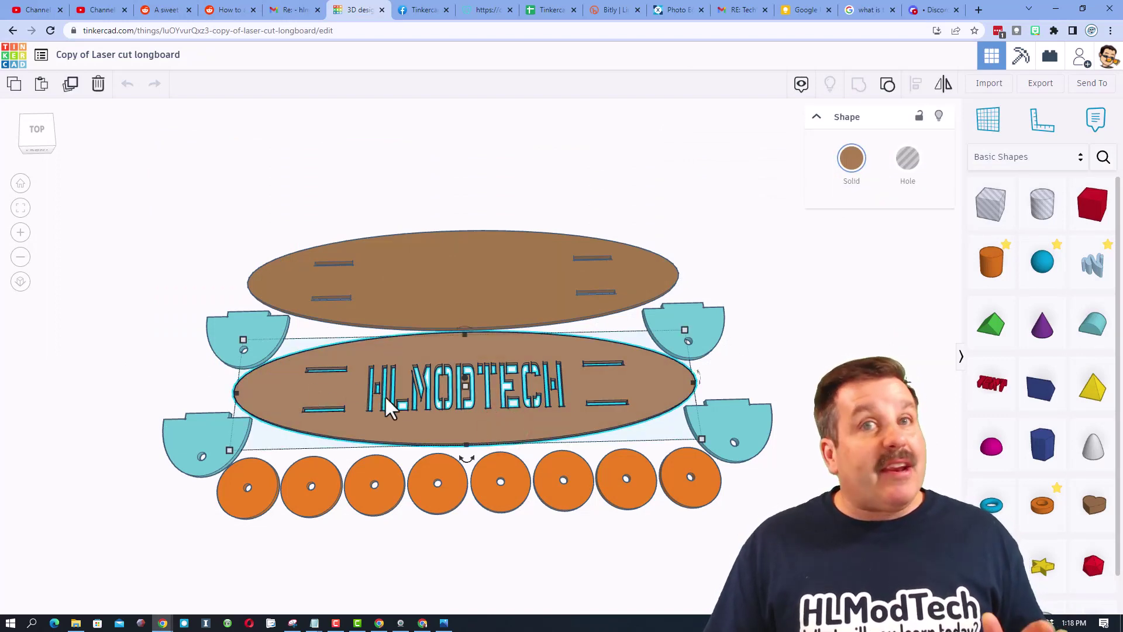
{"action": "left_click", "coordinate": [886, 85]}
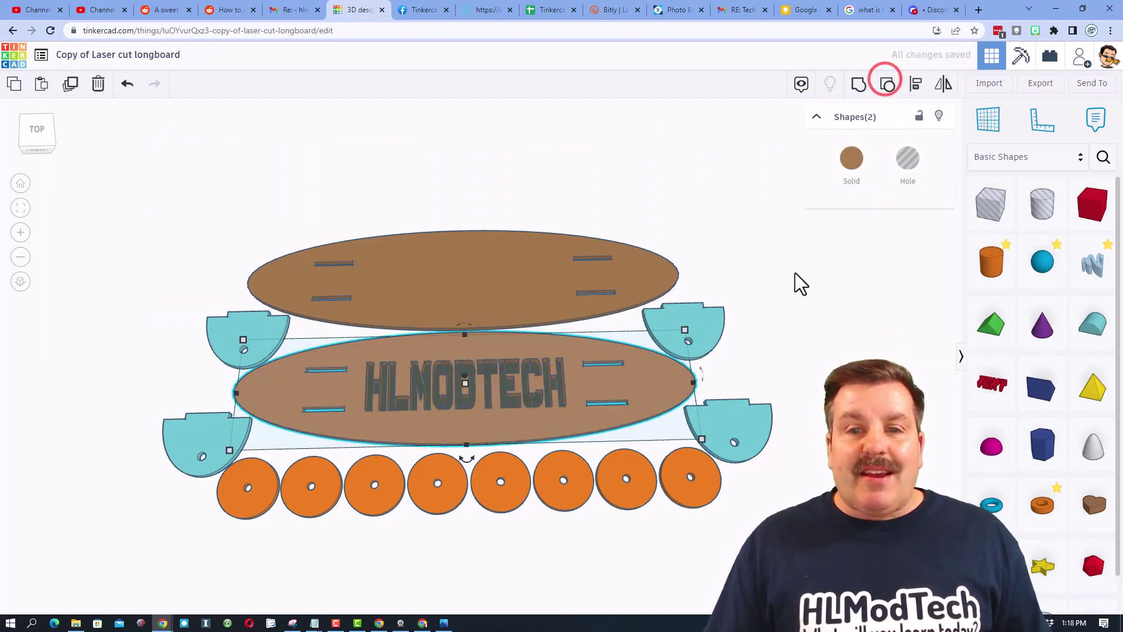
{"action": "left_click", "coordinate": [797, 275]}
{"action": "left_click", "coordinate": [523, 397]}
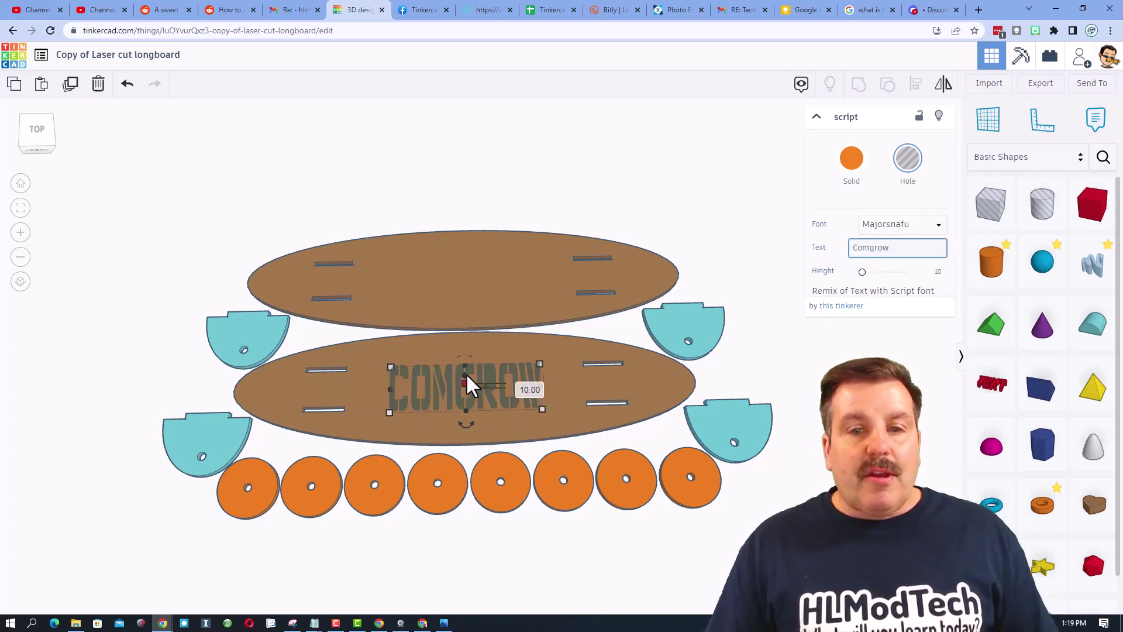
- Make the COMGROW lettering taller and tilt the view to check its depth
{"action": "left_click_drag", "start_coordinate": [464, 367], "coordinate": [464, 357]}
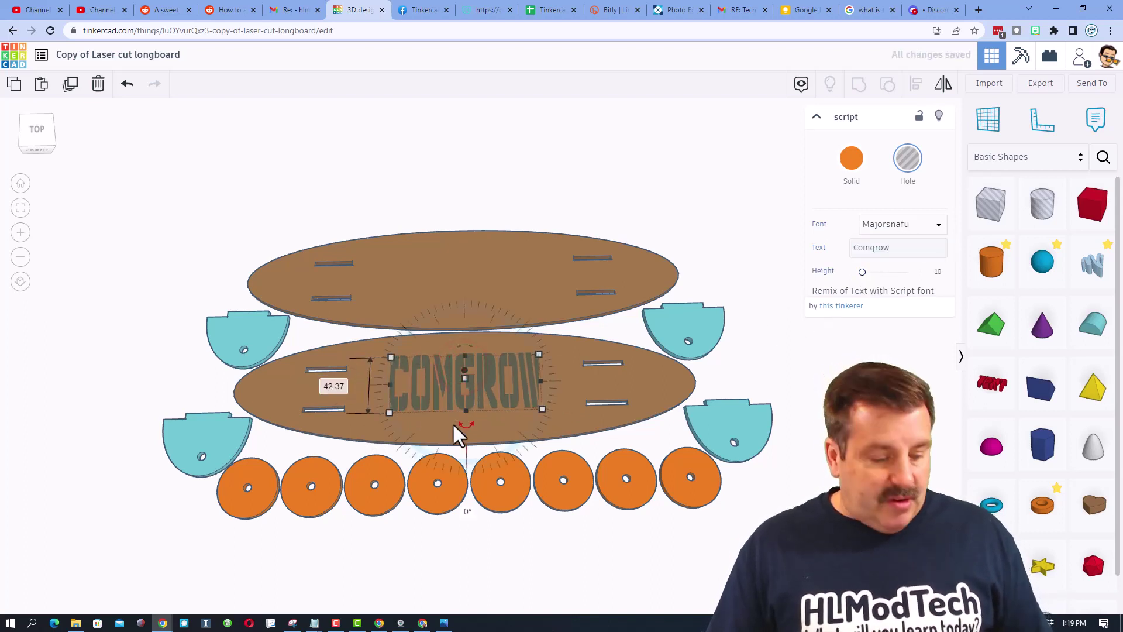
{"action": "left_click", "coordinate": [262, 387], "text": "shift"}
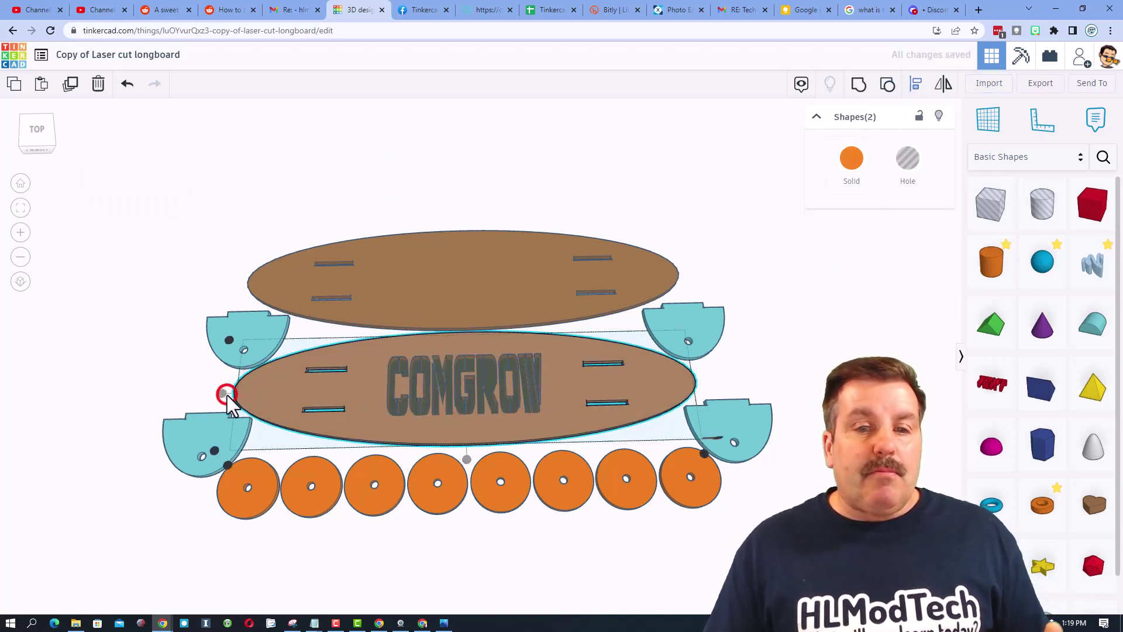
{"action": "left_click", "coordinate": [358, 562]}
{"action": "right_click_drag", "start_coordinate": [402, 530], "coordinate": [367, 466]}
- Group the COMGROW text with the middle board to cut it out, then select all parts
{"action": "left_click_drag", "start_coordinate": [453, 421], "coordinate": [465, 410]}
{"action": "left_click", "coordinate": [858, 87]}
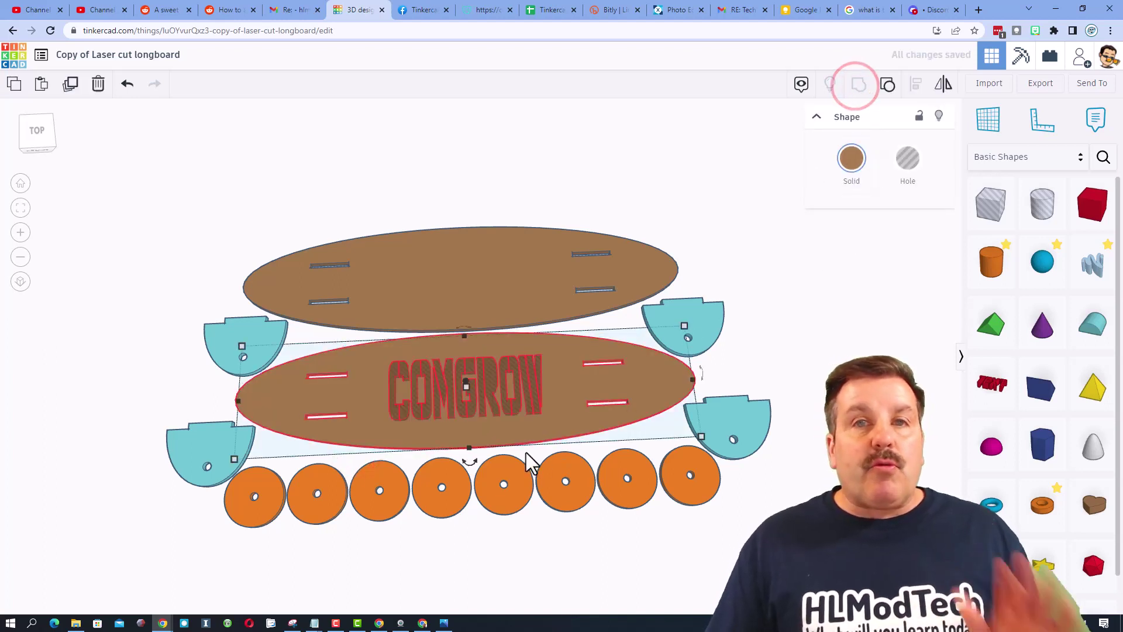
{"action": "left_click", "coordinate": [88, 422]}
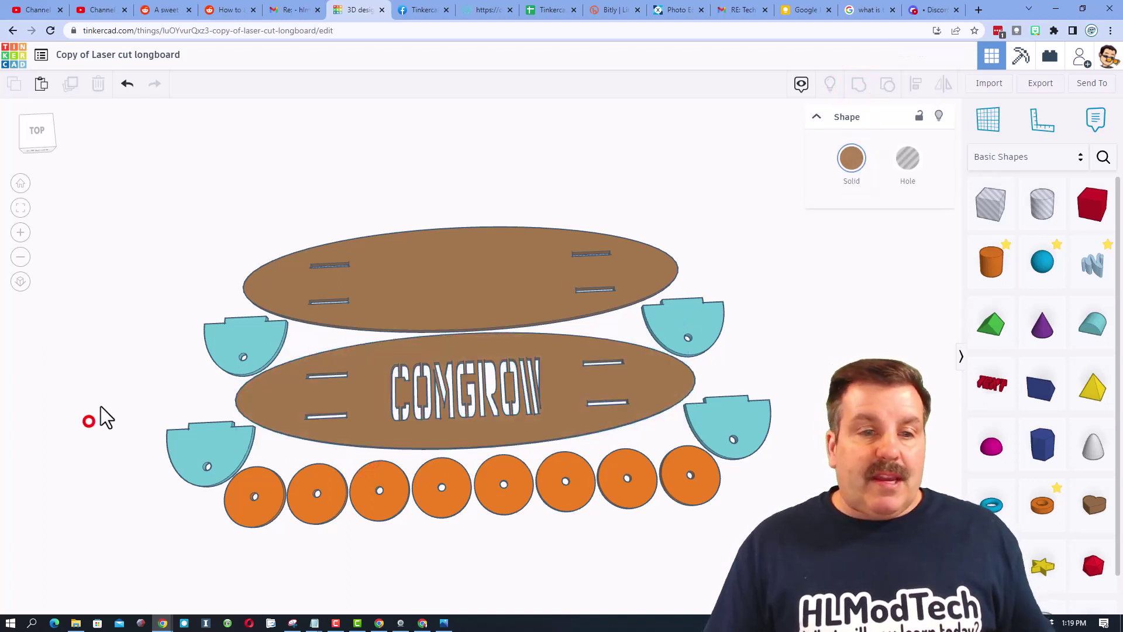
{"action": "left_click_drag", "start_coordinate": [141, 169], "coordinate": [802, 571]}
- Export the selected parts as an SVG saved as comgrow longboard.svg
{"action": "left_click", "coordinate": [1035, 83]}
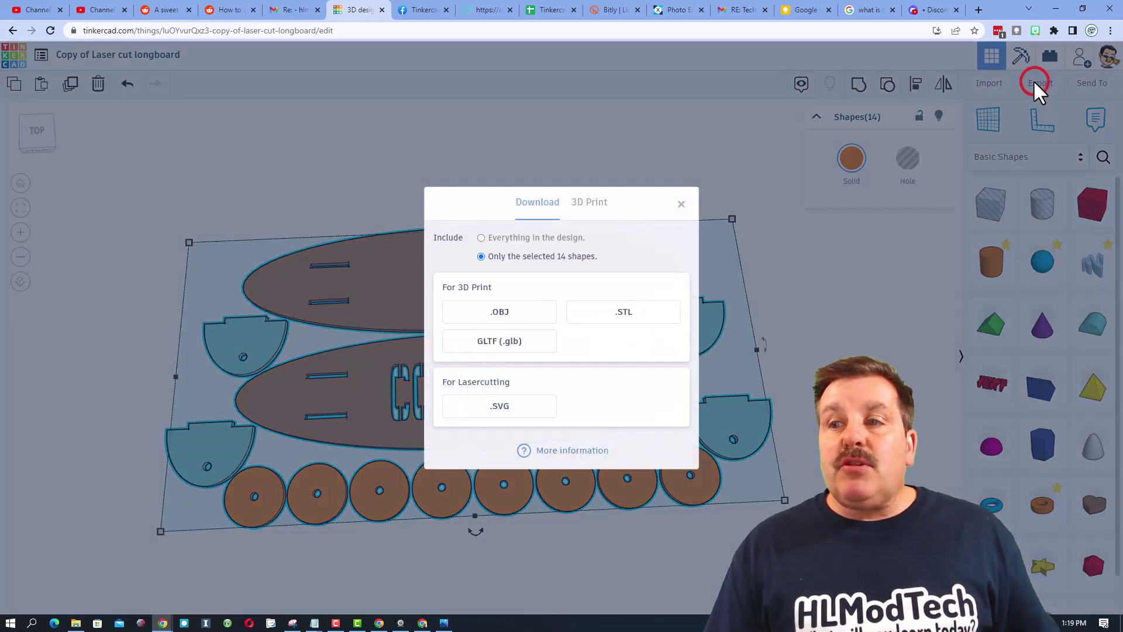
{"action": "left_click", "coordinate": [487, 418]}
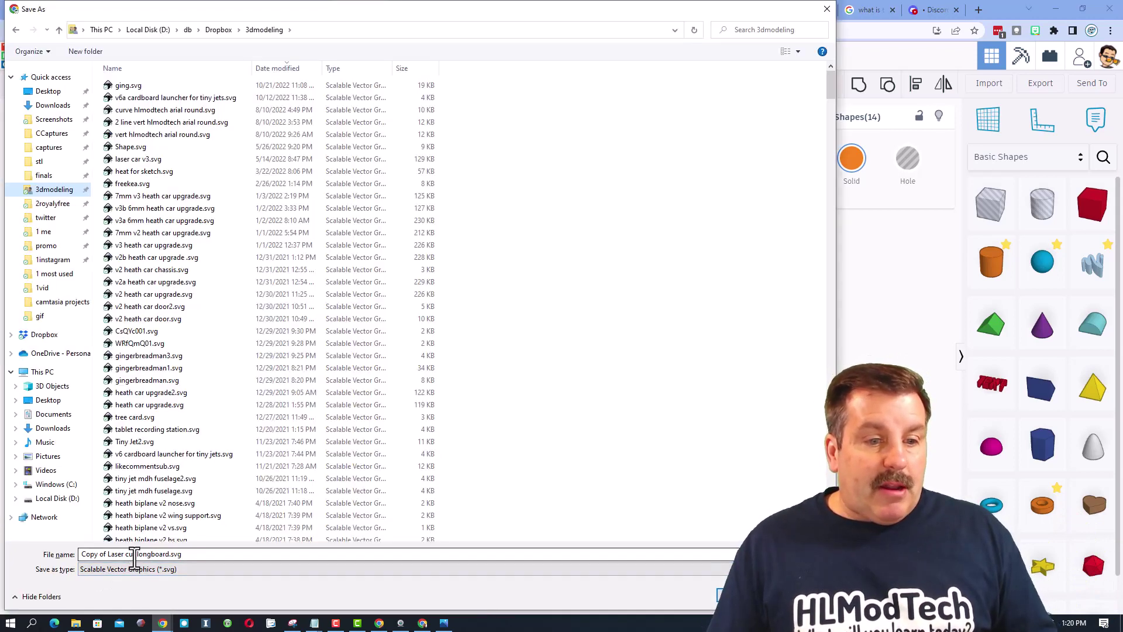
{"action": "left_click", "coordinate": [134, 556]}
{"action": "left_click", "coordinate": [140, 556]}
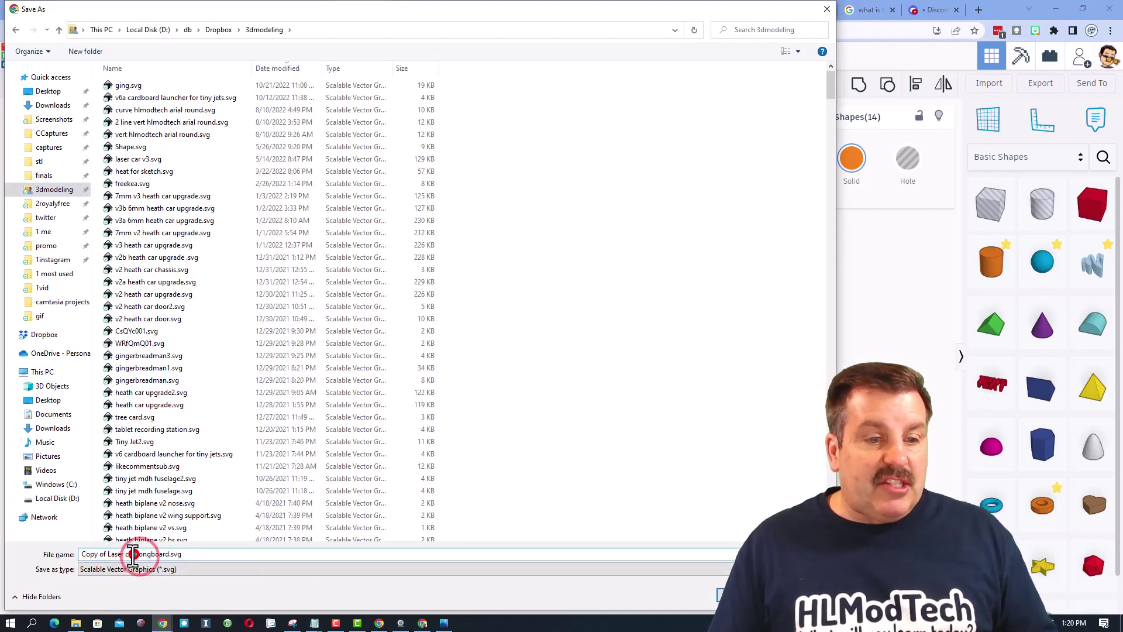
{"action": "left_click_drag", "start_coordinate": [133, 554], "coordinate": [32, 559]}
{"action": "type", "text": "comgrow"}
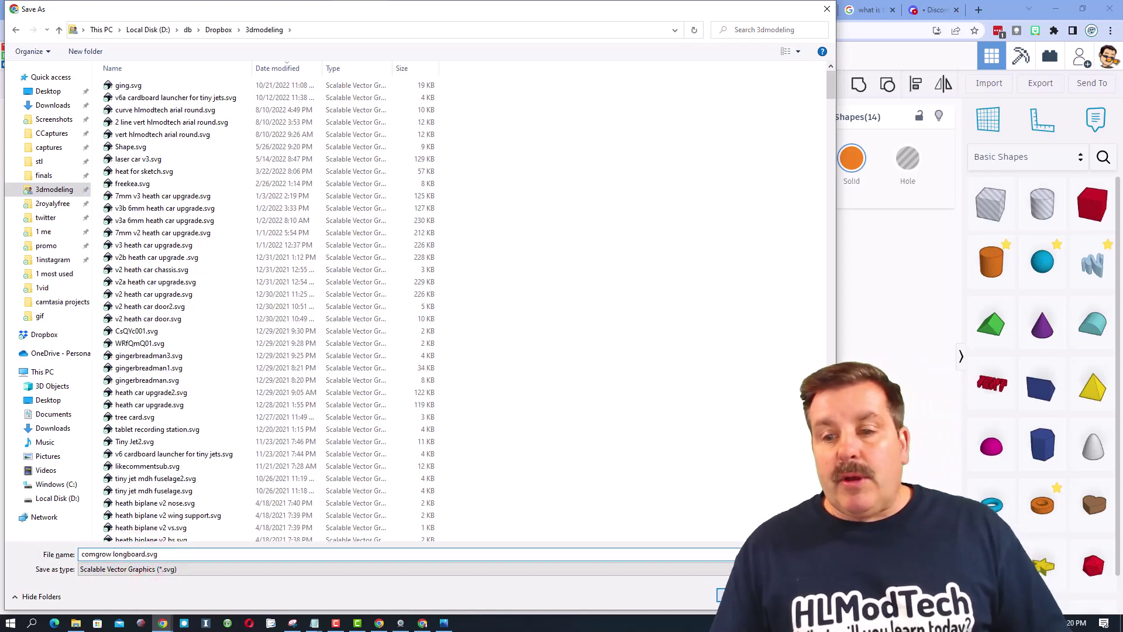
{"action": "key", "text": "Return"}
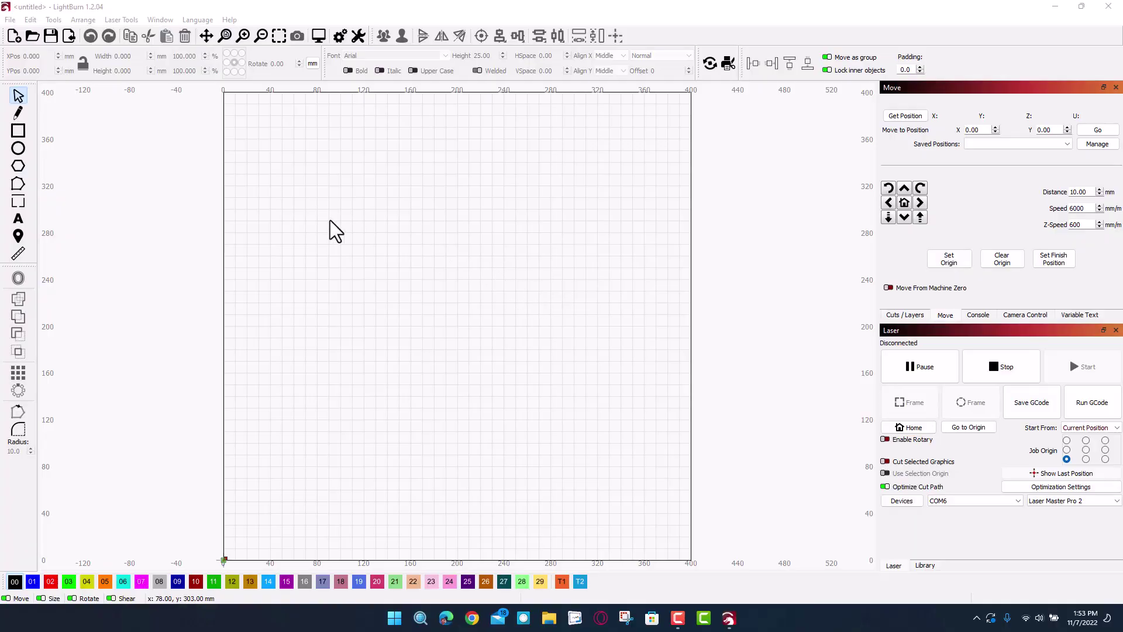
- Connect to the z1 laser from the Laser panel's device list
{"action": "left_click", "coordinate": [1060, 500]}
{"action": "left_click", "coordinate": [1056, 520]}
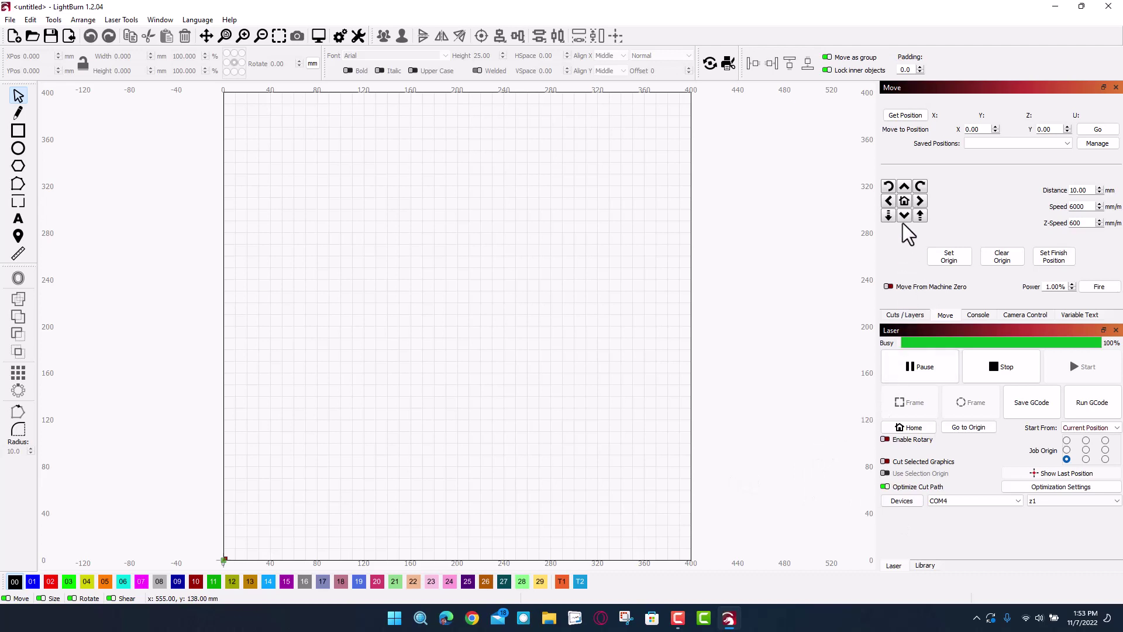
{"action": "left_click", "coordinate": [945, 316]}
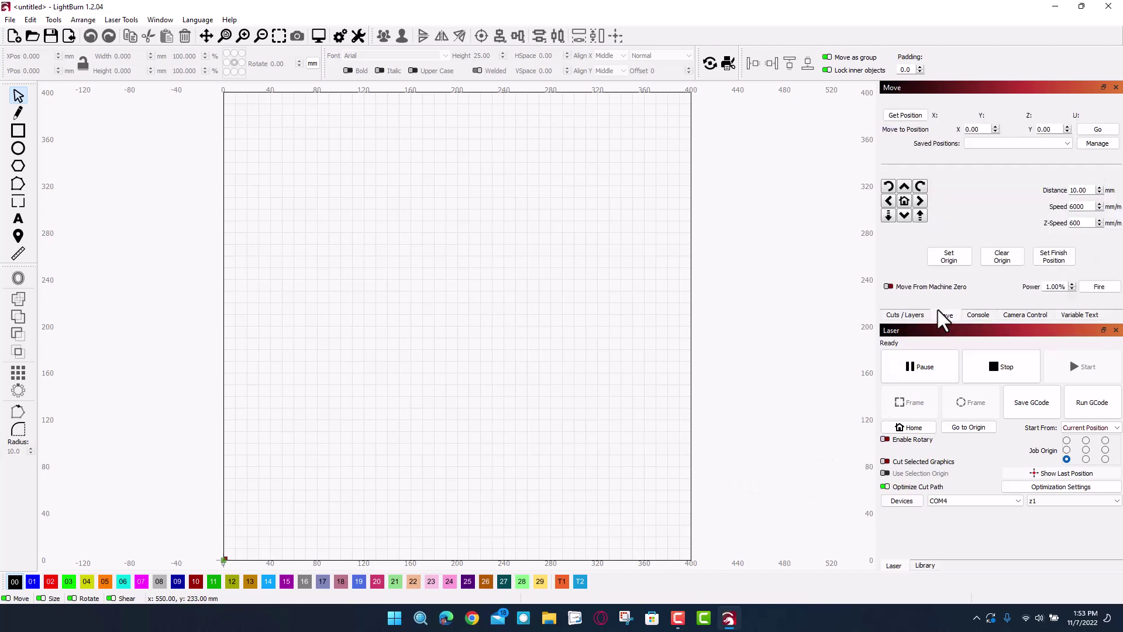
- Jog the laser head up 20 mm and right 50 mm to about X 71
{"action": "left_click", "coordinate": [905, 188]}
{"action": "left_click", "coordinate": [904, 188]}
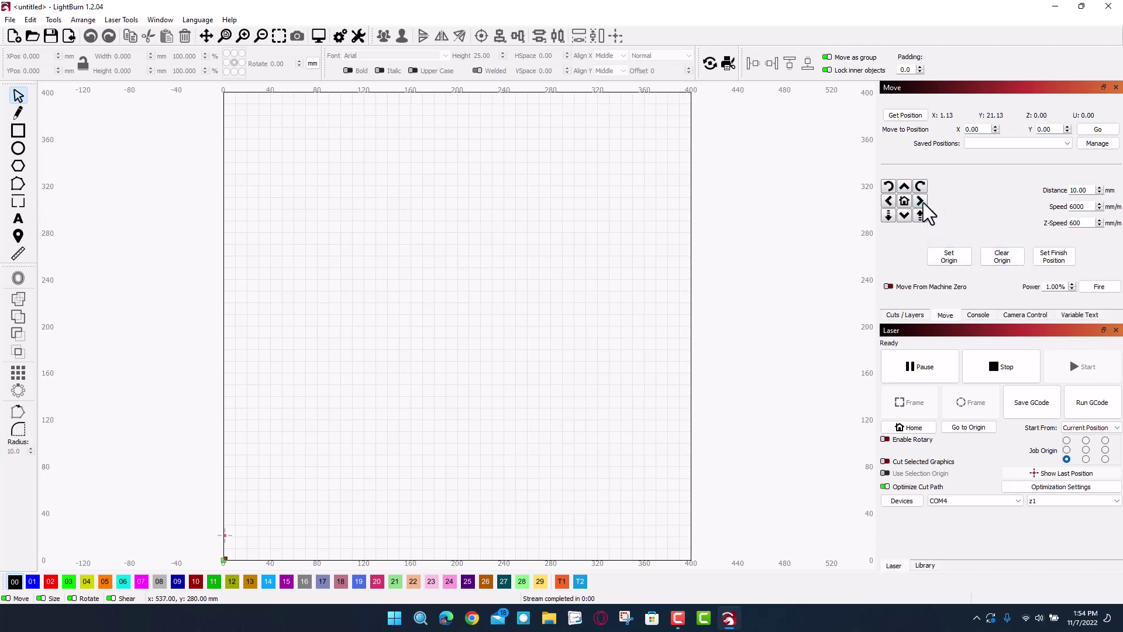
{"action": "left_click", "coordinate": [920, 201]}
{"action": "left_click", "coordinate": [920, 201]}
{"action": "left_click", "coordinate": [920, 201]}
{"action": "left_click", "coordinate": [920, 201]}
{"action": "left_click", "coordinate": [920, 201]}
{"action": "left_click", "coordinate": [10, 19]}
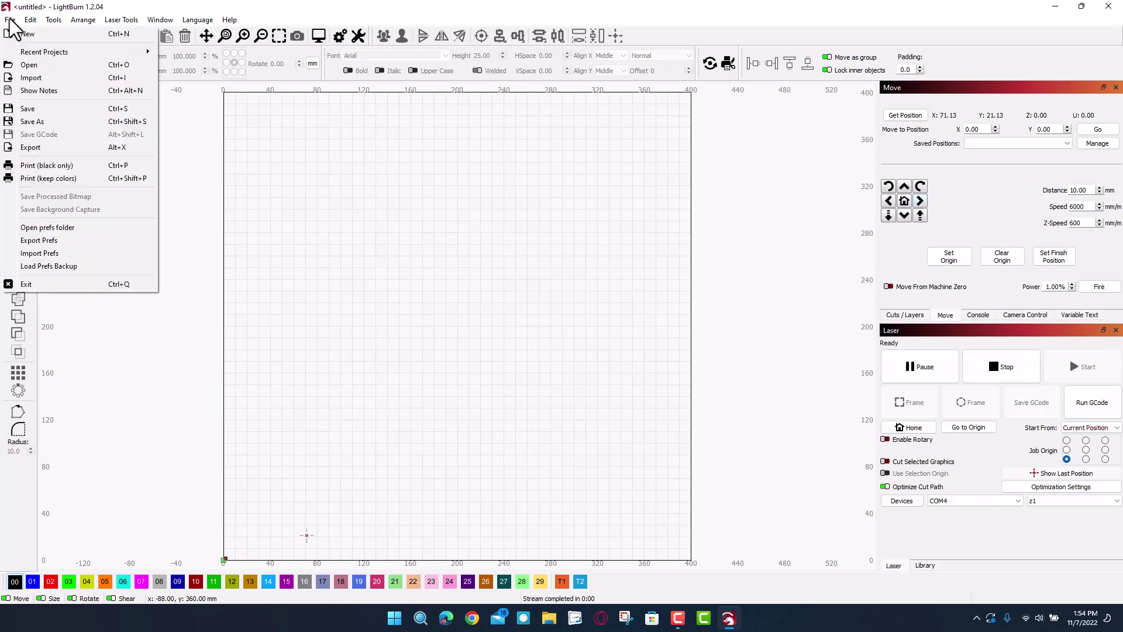
- Import comgrow longboard.svg onto the LightBurn bed
{"action": "left_click", "coordinate": [36, 87]}
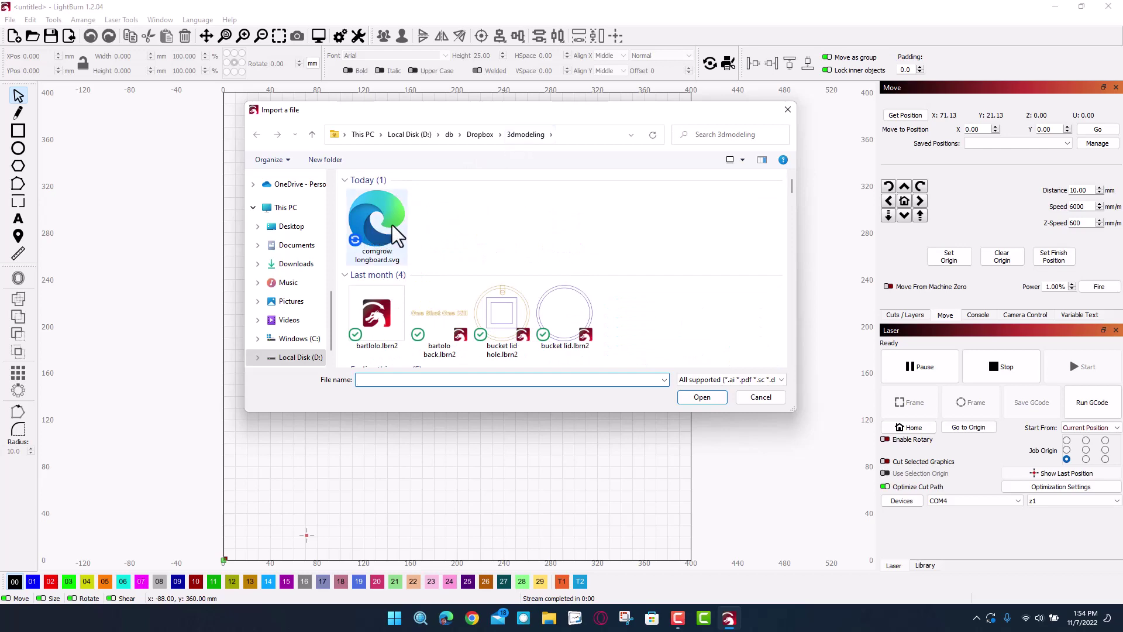
{"action": "left_click", "coordinate": [381, 224]}
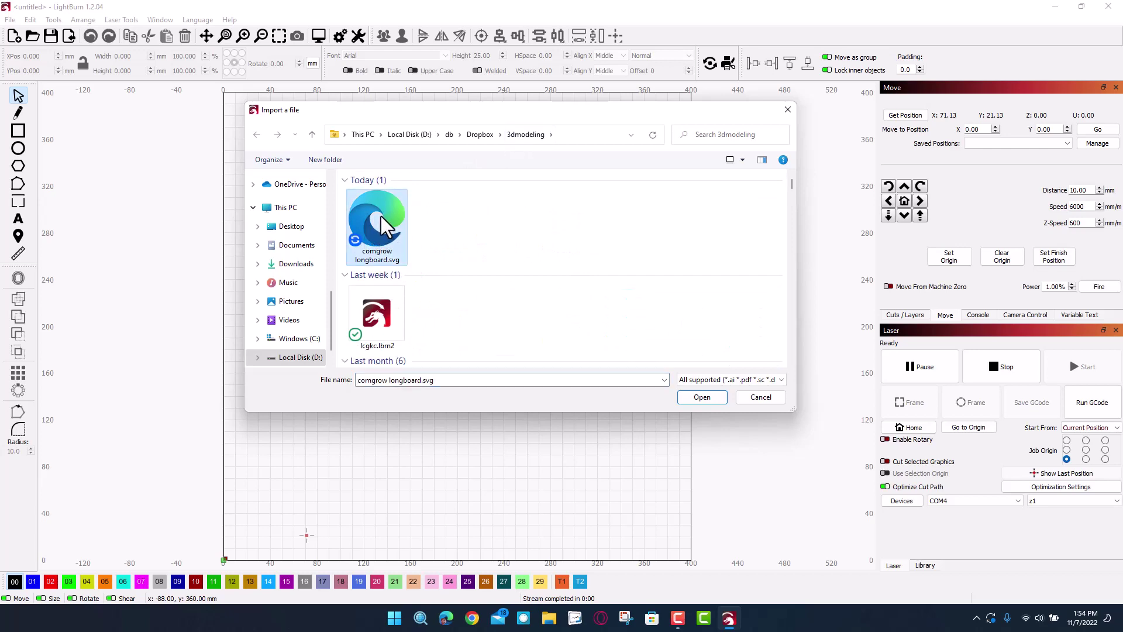
{"action": "left_click", "coordinate": [693, 398]}
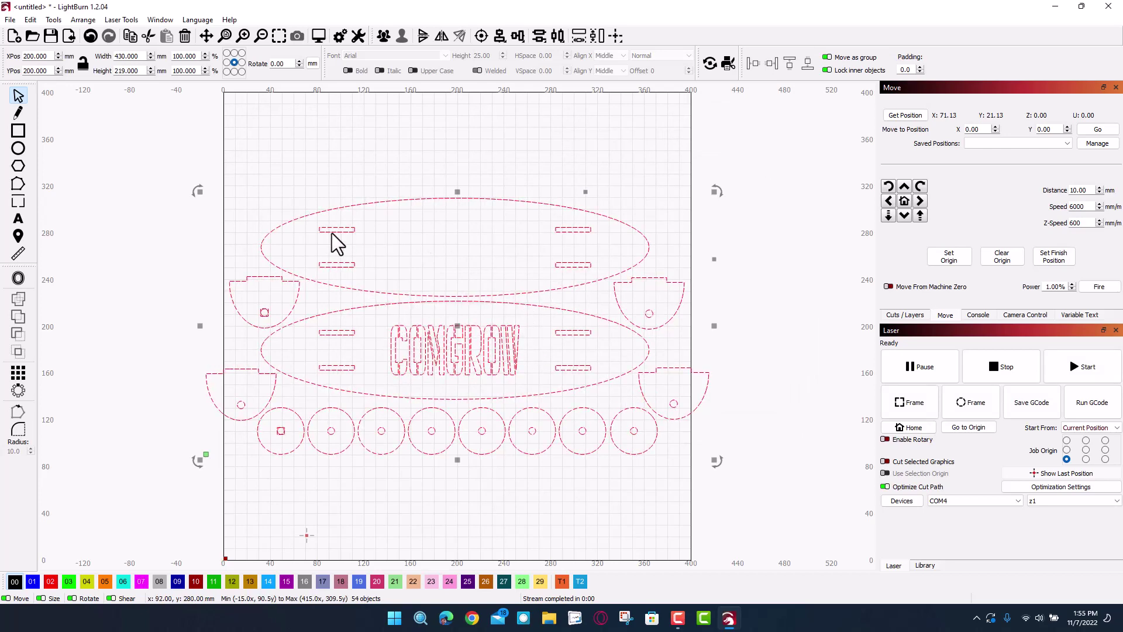
- Select all 54 objects and rotate the layout 90° to 219 × 430 mm
{"action": "left_click", "coordinate": [246, 212]}
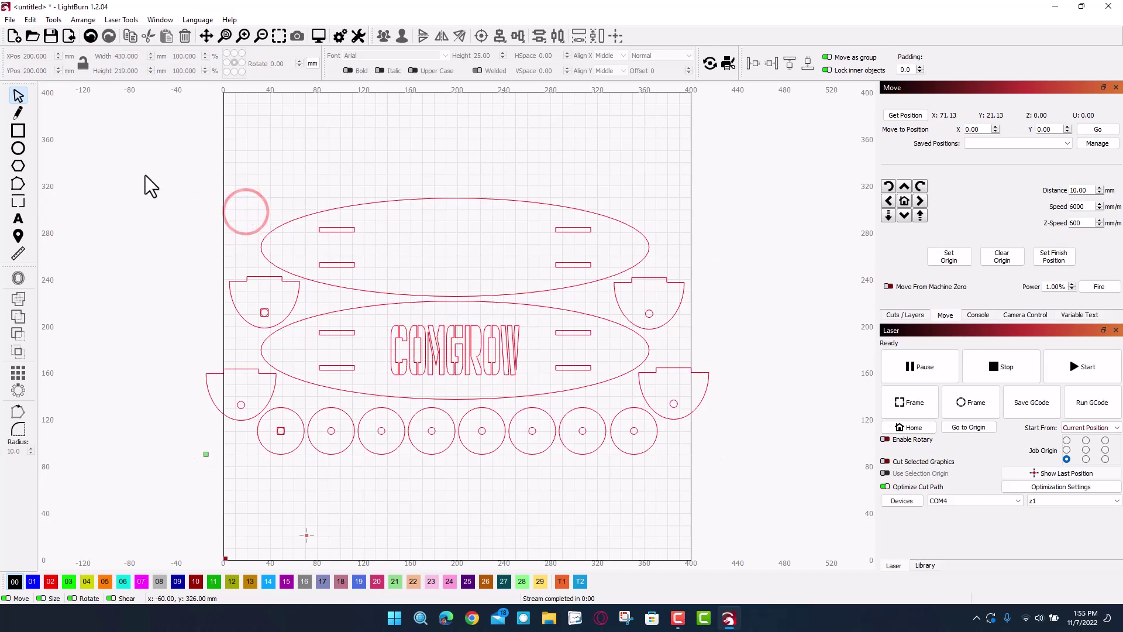
{"action": "left_click_drag", "start_coordinate": [134, 170], "coordinate": [743, 477]}
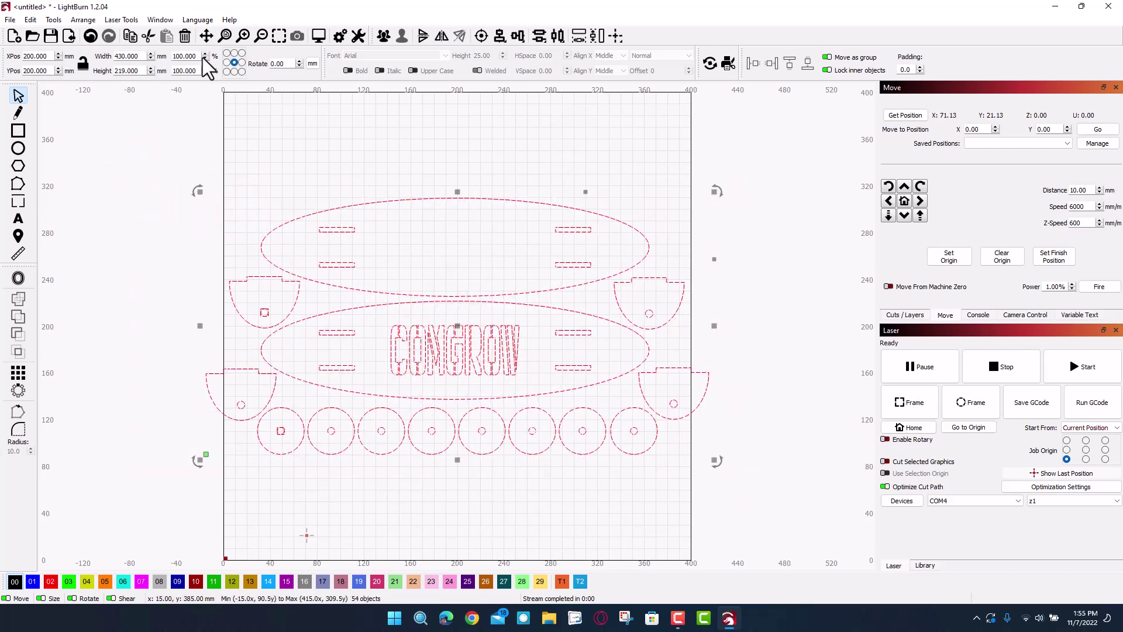
{"action": "left_click", "coordinate": [265, 62]}
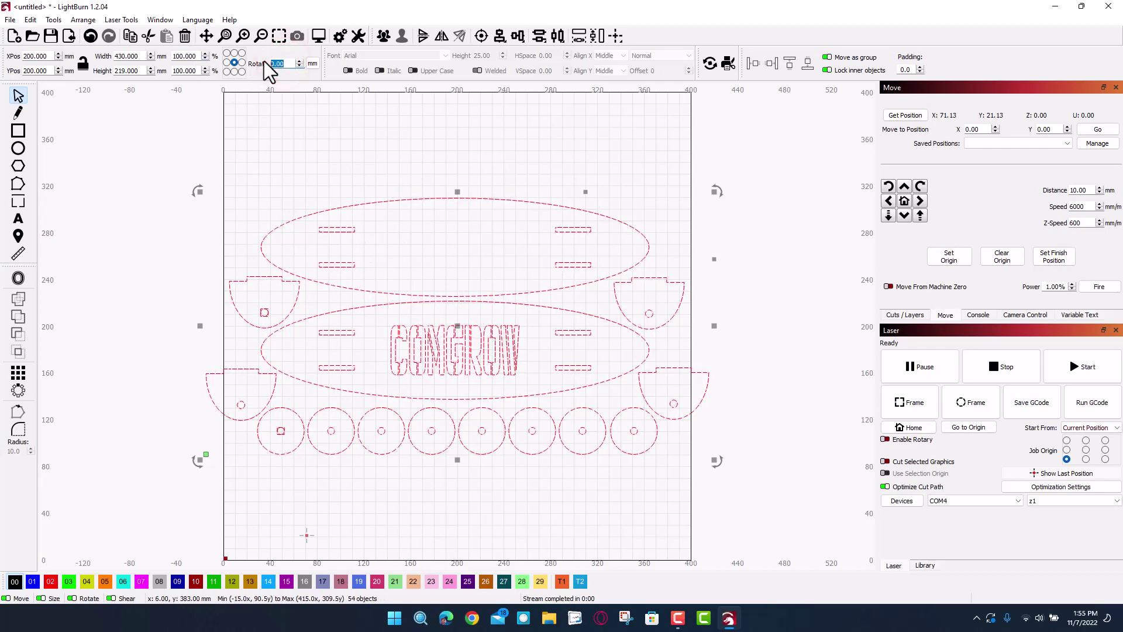
{"action": "type", "text": "90"}
{"action": "key", "text": "Return"}
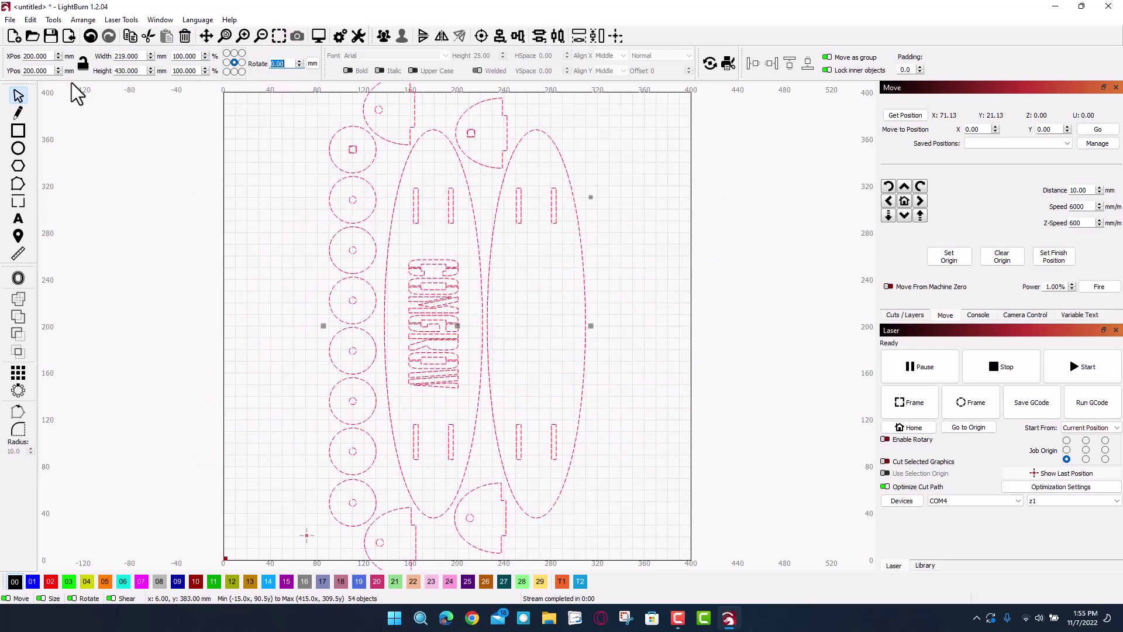
{"action": "left_click", "coordinate": [273, 300]}
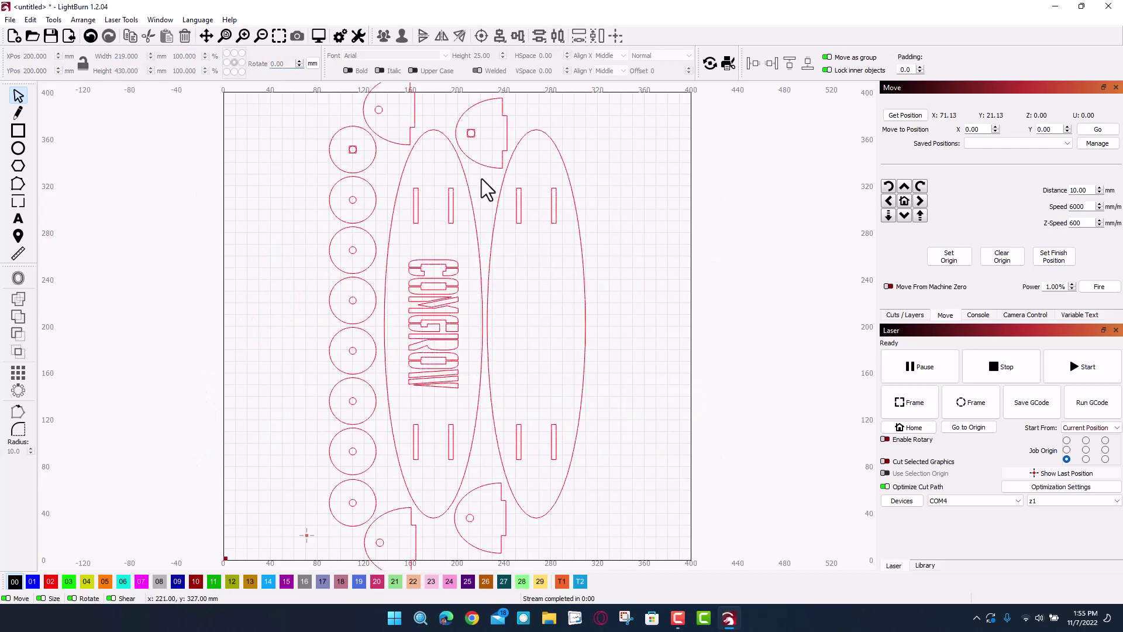
{"action": "left_click", "coordinate": [478, 142]}
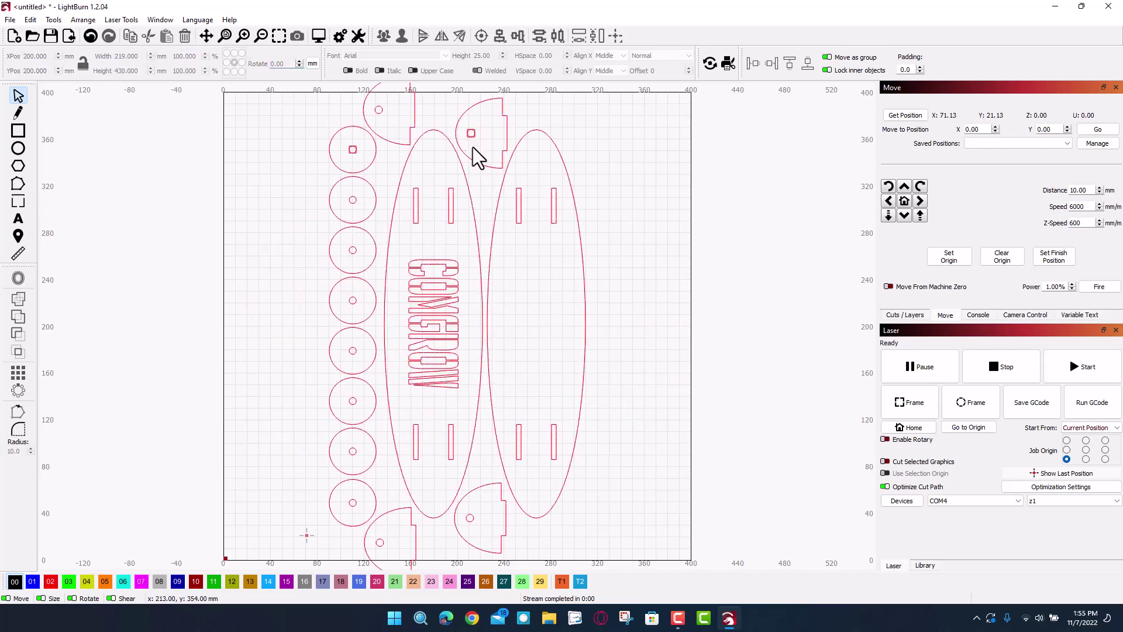
- Delete the square-holed half-disc, then group the other half-disc and move it beside the second board
{"action": "left_click", "coordinate": [474, 178]}
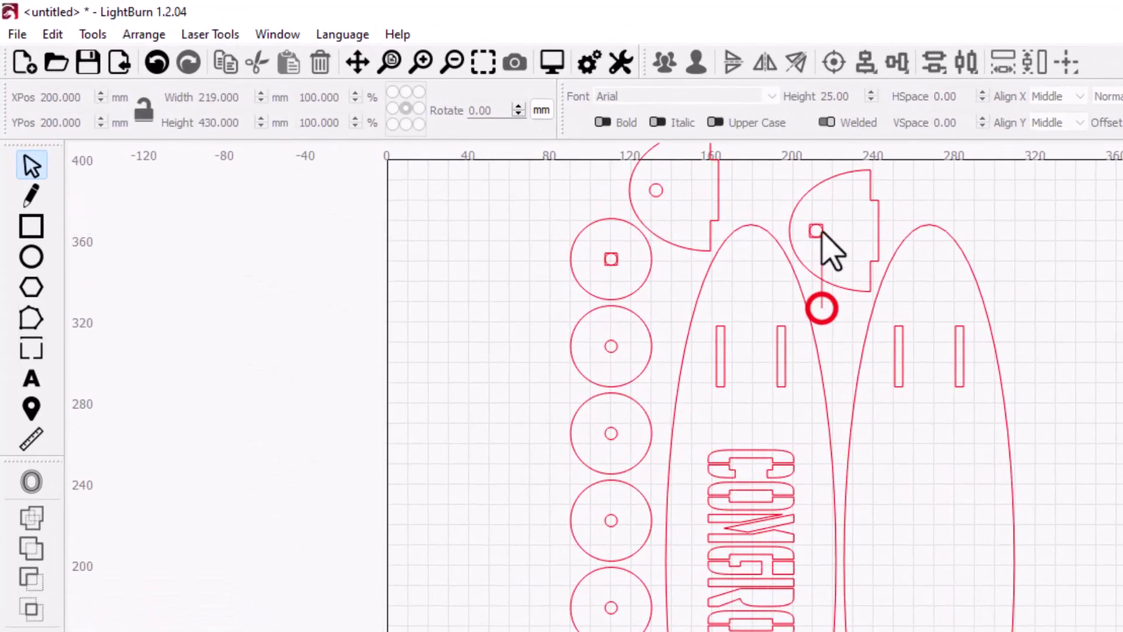
{"action": "left_click", "coordinate": [795, 196]}
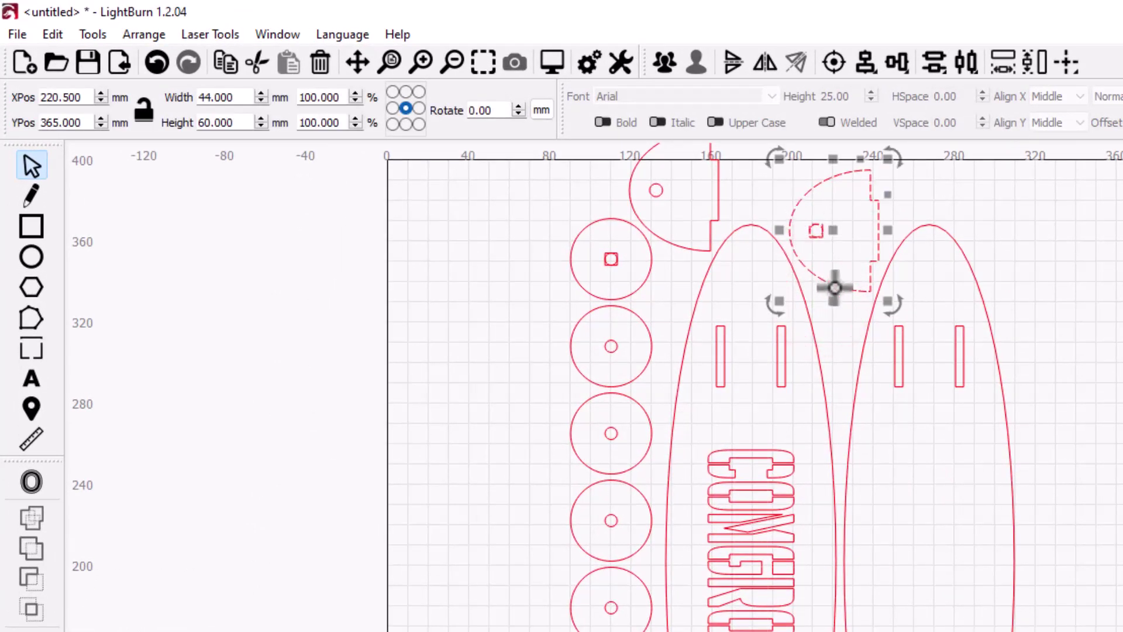
{"action": "key", "text": "Delete"}
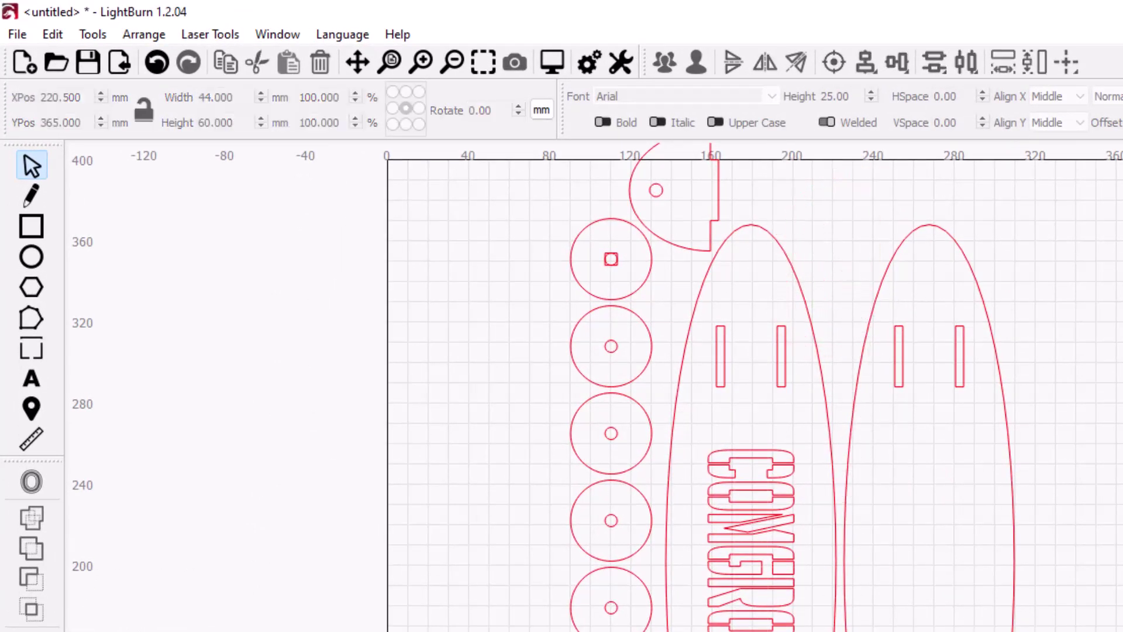
{"action": "left_click_drag", "start_coordinate": [777, 175], "coordinate": [634, 280]}
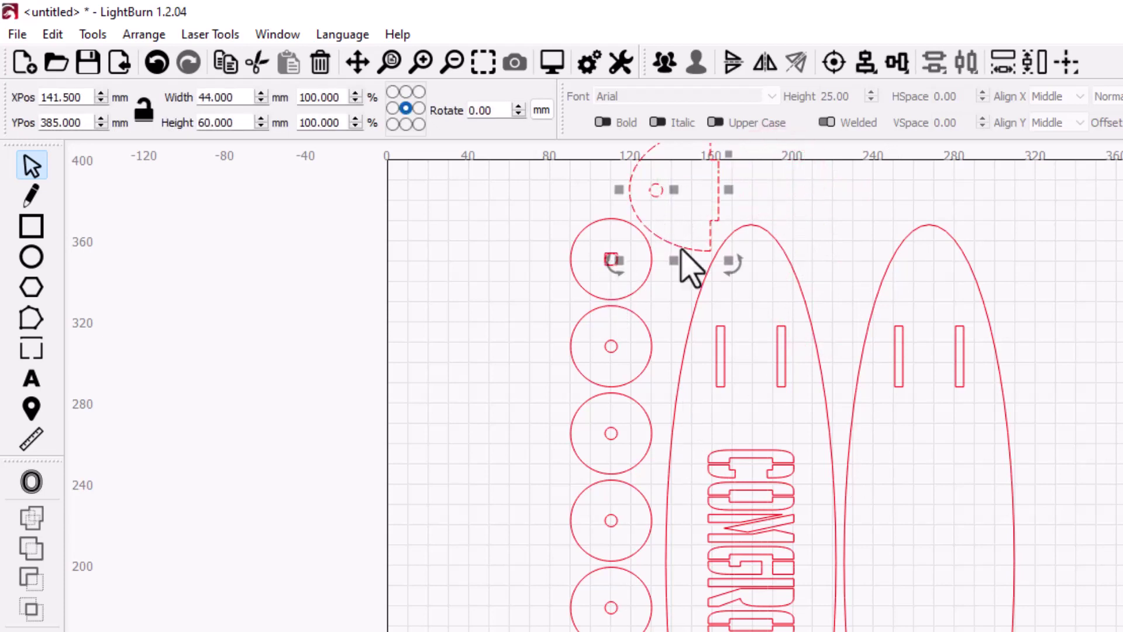
{"action": "left_click", "coordinate": [716, 216]}
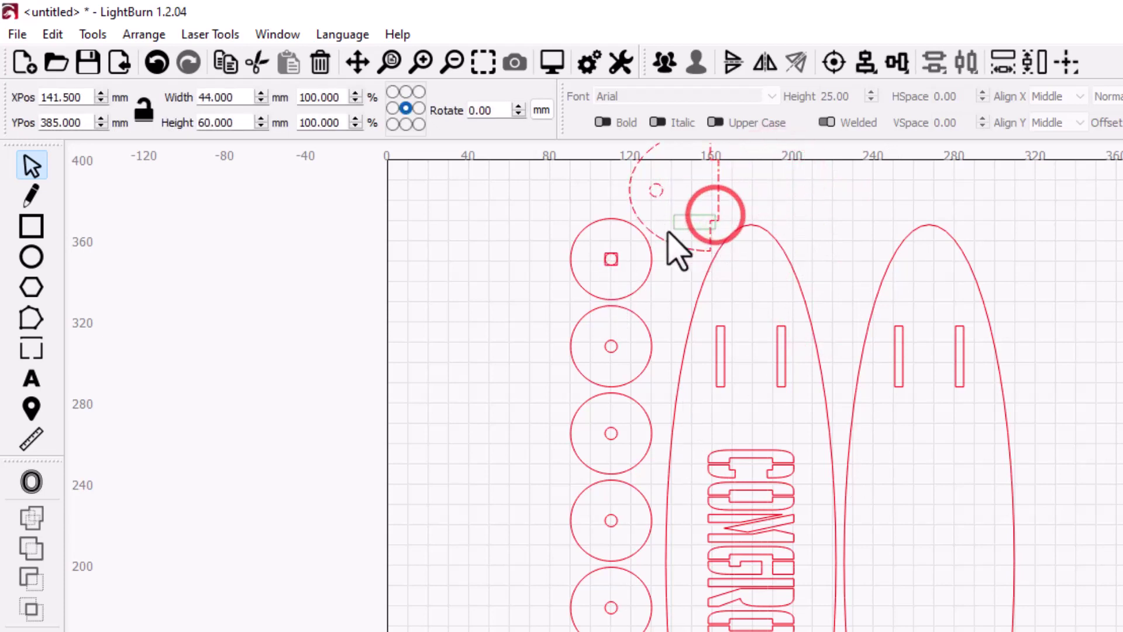
{"action": "left_click", "coordinate": [740, 215]}
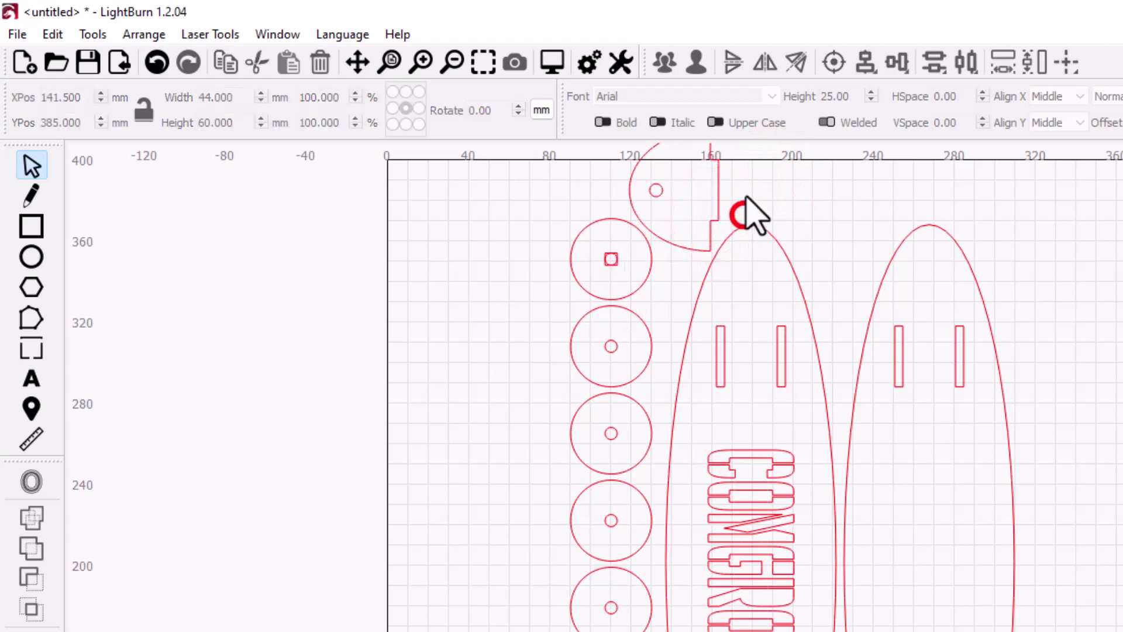
{"action": "left_click", "coordinate": [642, 201]}
{"action": "key", "text": "ctrl+g"}
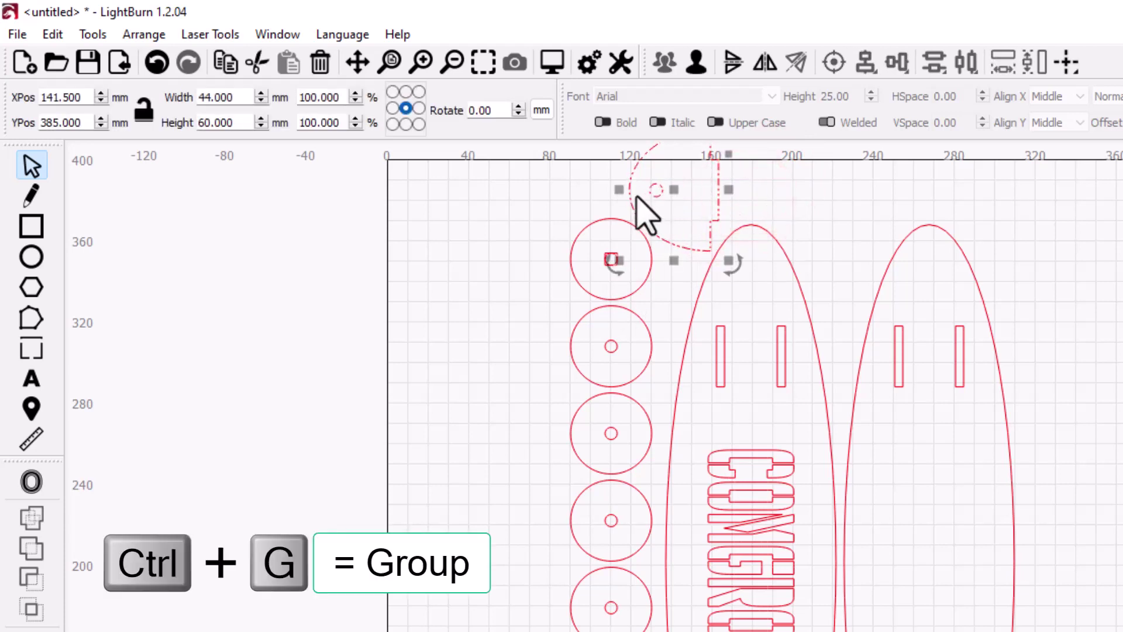
{"action": "left_click", "coordinate": [767, 209]}
{"action": "left_click_drag", "start_coordinate": [718, 213], "coordinate": [1071, 339]}
{"action": "left_click", "coordinate": [663, 254]}
- Delete the square-holed circle and place a 40 × 40 mm circle copy above the column
{"action": "left_click_drag", "start_coordinate": [672, 234], "coordinate": [604, 288]}
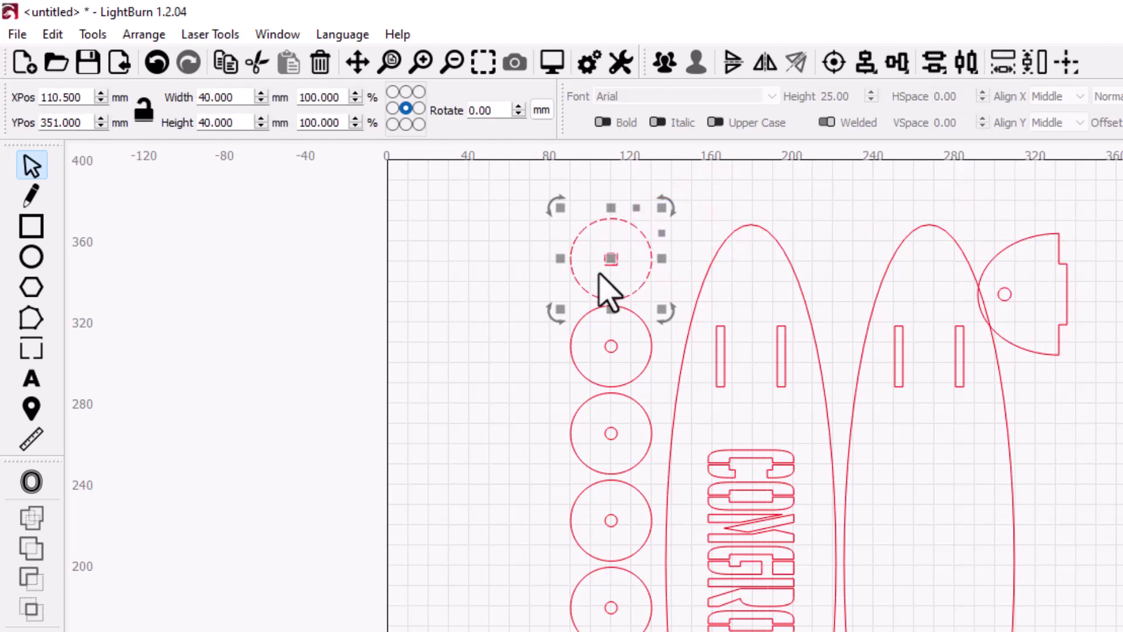
{"action": "key", "text": "Delete"}
{"action": "key", "text": "ctrl+g"}
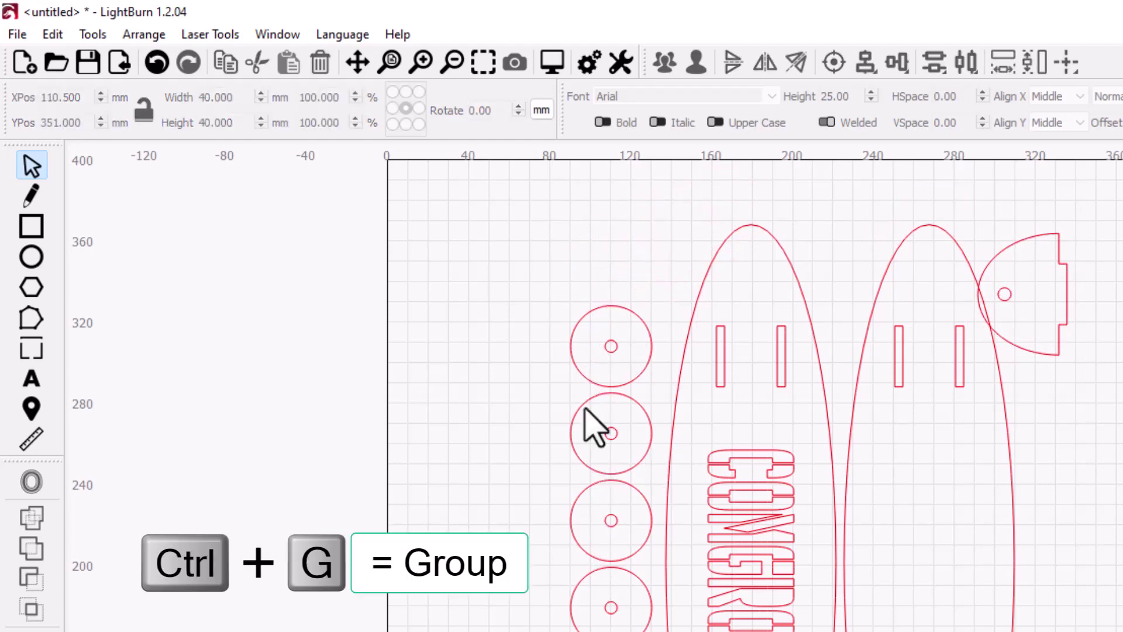
{"action": "left_click_drag", "start_coordinate": [637, 297], "coordinate": [602, 366]}
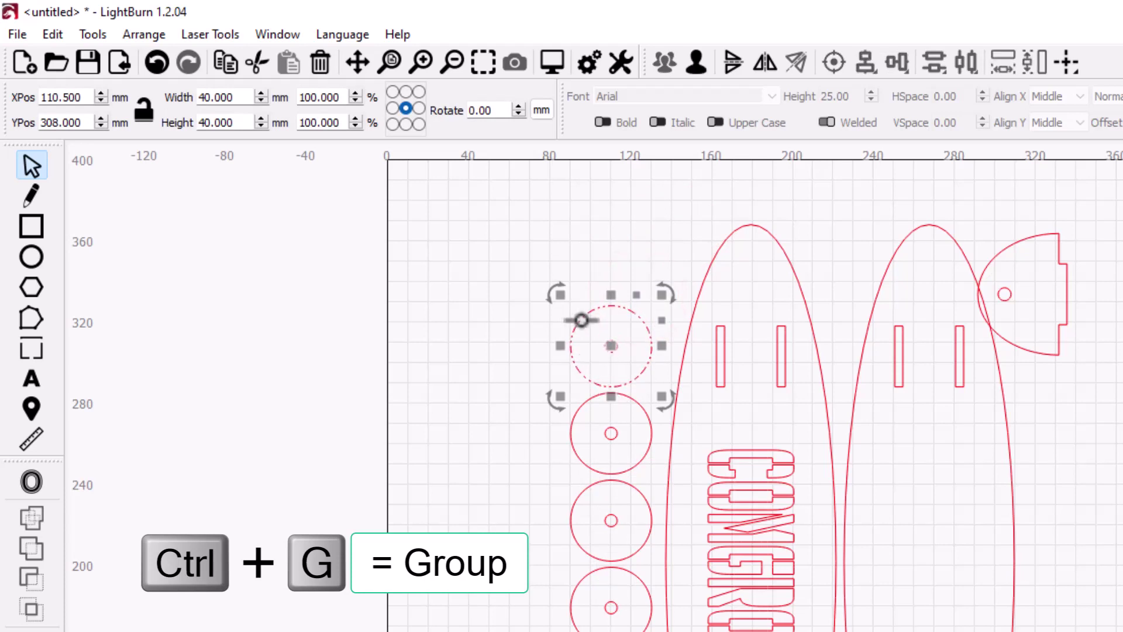
{"action": "key", "text": "ctrl+d"}
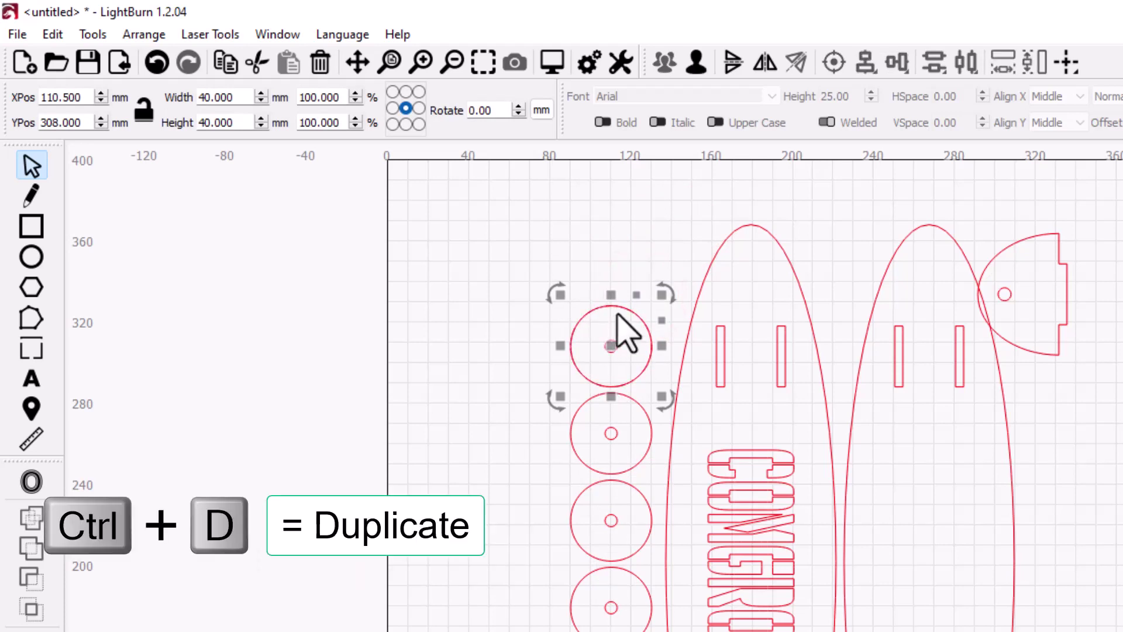
{"action": "left_click_drag", "start_coordinate": [622, 321], "coordinate": [642, 233]}
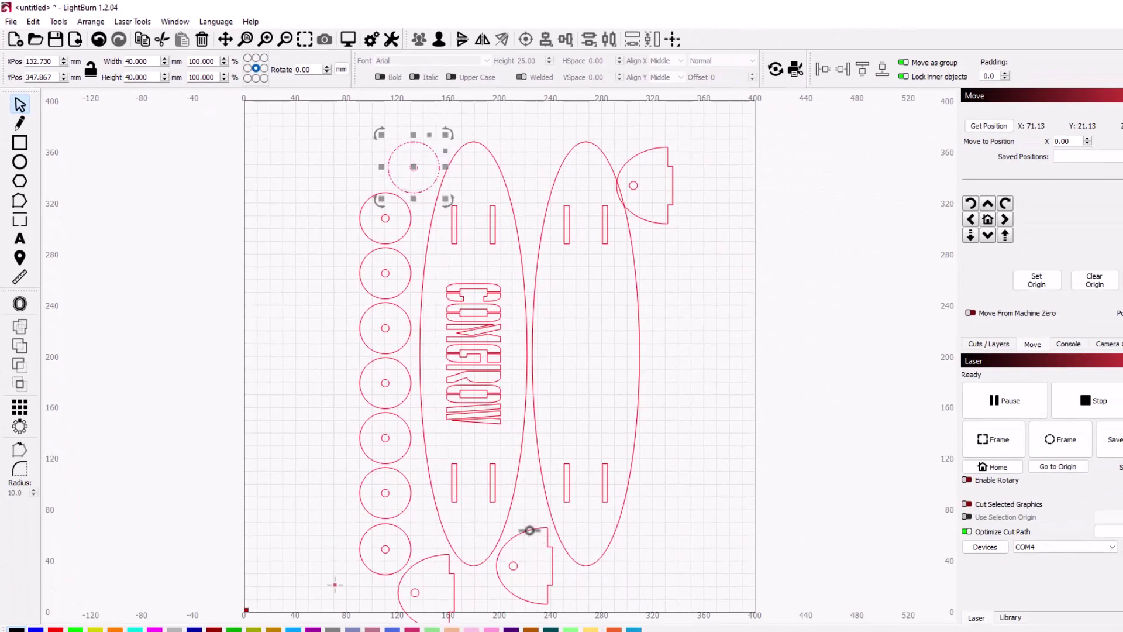
- Move the half-disc near the boards' bottom to the right side of the bed
{"action": "left_click", "coordinate": [529, 532]}
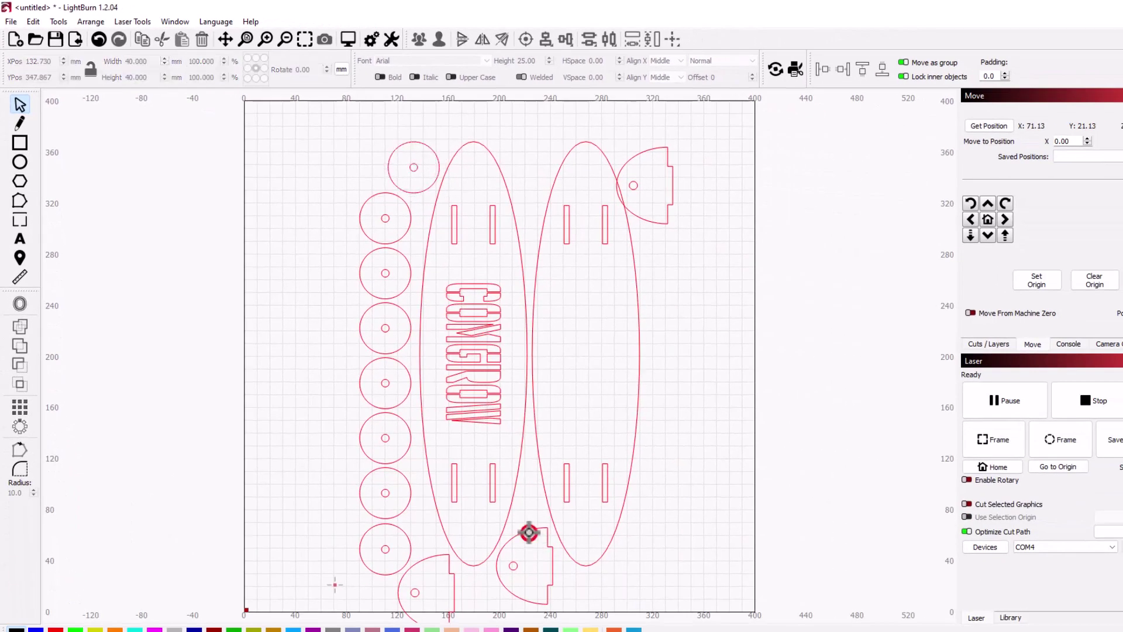
{"action": "left_click", "coordinate": [512, 594]}
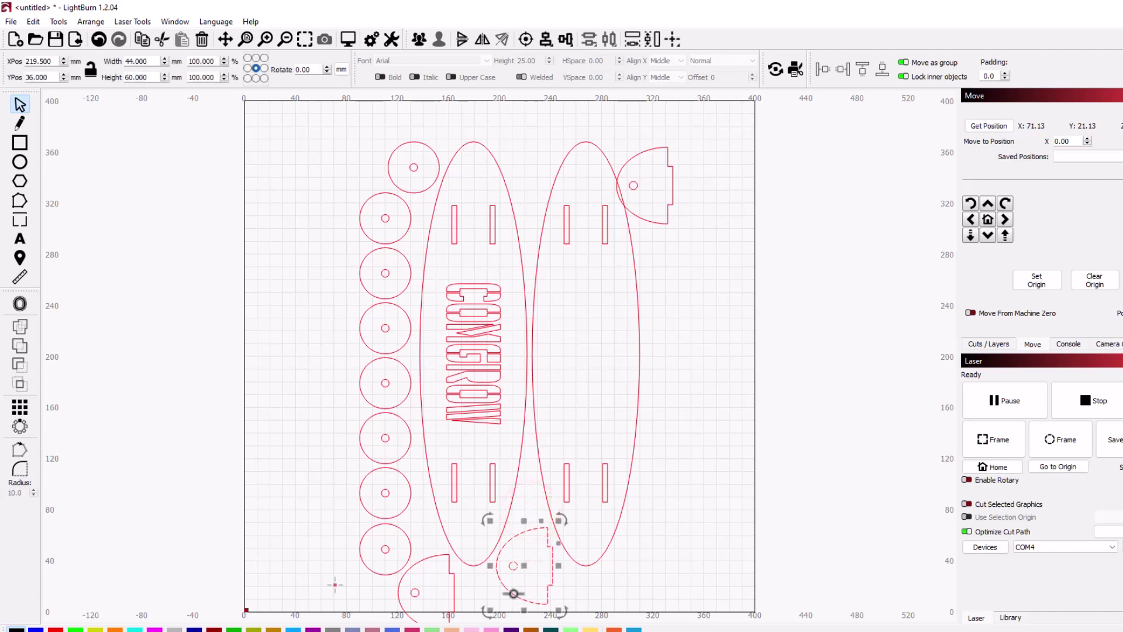
{"action": "left_click", "coordinate": [521, 534]}
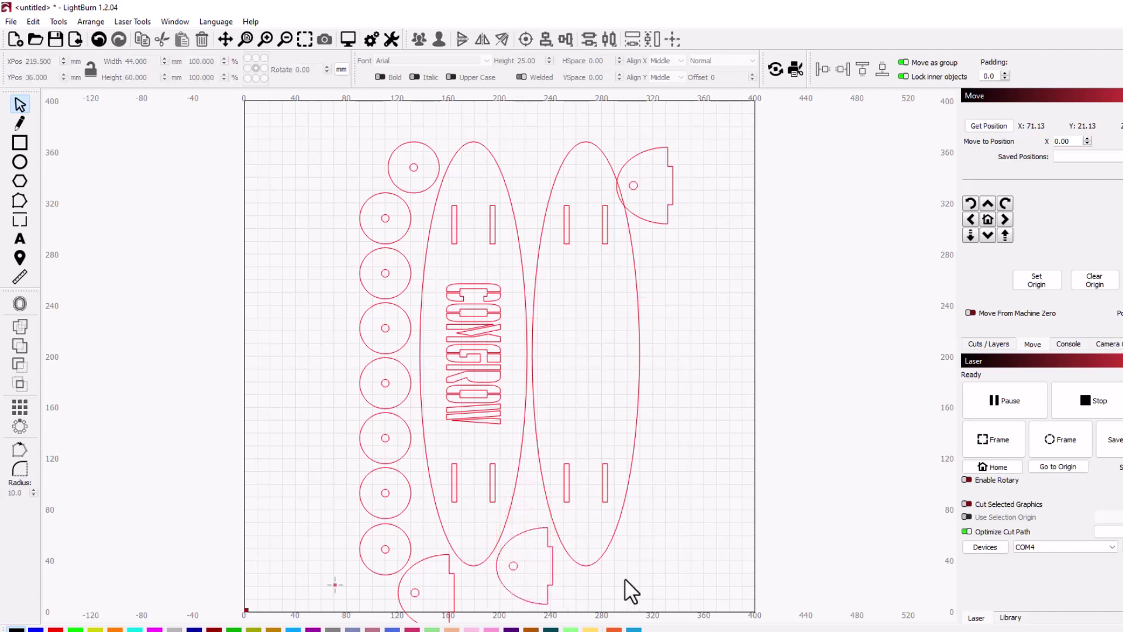
{"action": "left_click", "coordinate": [515, 574]}
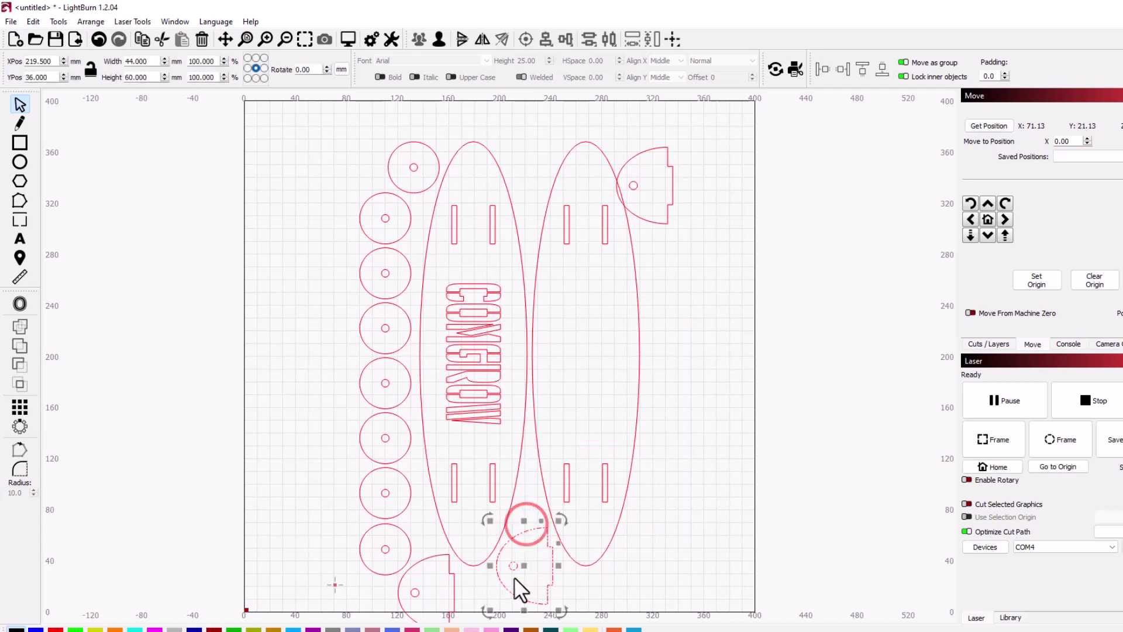
{"action": "left_click_drag", "start_coordinate": [526, 530], "coordinate": [683, 386]}
{"action": "left_click_drag", "start_coordinate": [656, 500], "coordinate": [655, 493]}
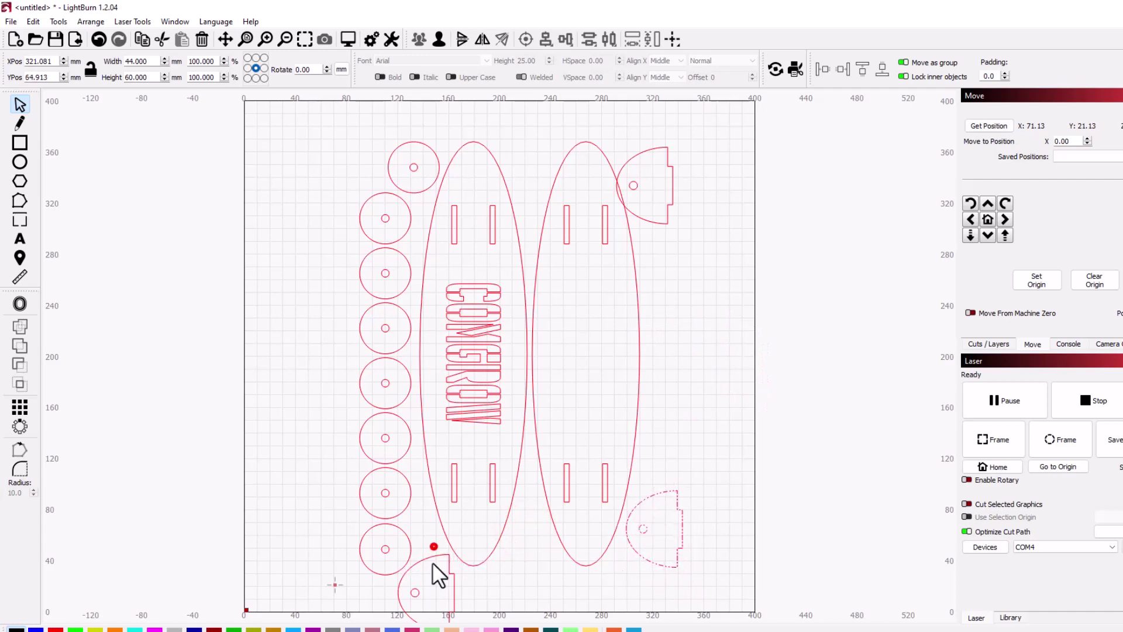
- Delete the bottom-left half-disc and paste a copy of the bottom-right one, nudged down and left
{"action": "left_click", "coordinate": [417, 595]}
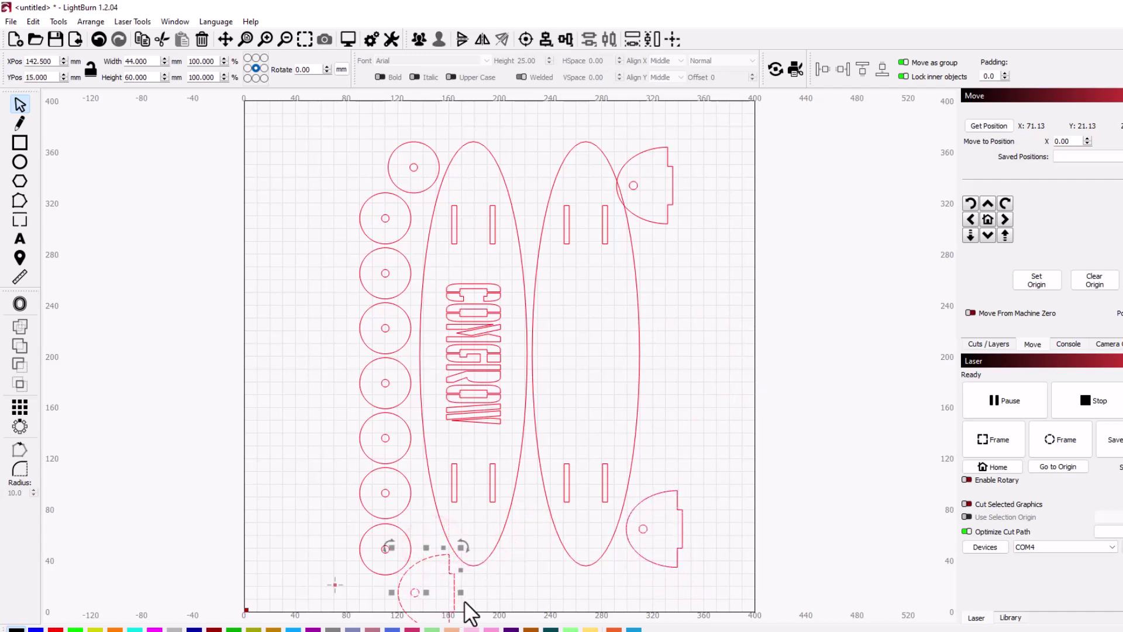
{"action": "key", "text": "Delete"}
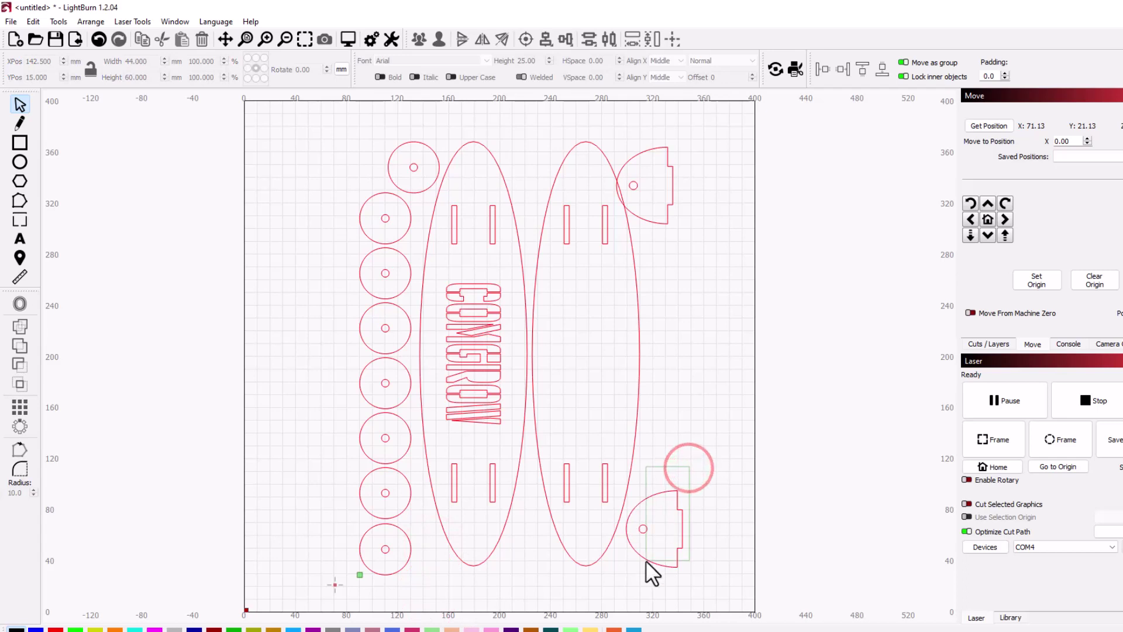
{"action": "left_click", "coordinate": [644, 558]}
{"action": "key", "text": "ctrl+c"}
{"action": "key", "text": "ctrl+v"}
{"action": "key", "text": "Down"}
{"action": "key", "text": "Down"}
{"action": "key", "text": "Down"}
{"action": "key", "text": "Down"}
{"action": "key", "text": "Down"}
{"action": "key", "text": "Down"}
{"action": "key", "text": "Down"}
{"action": "key", "text": "Down"}
{"action": "key", "text": "Down"}
{"action": "key", "text": "Down"}
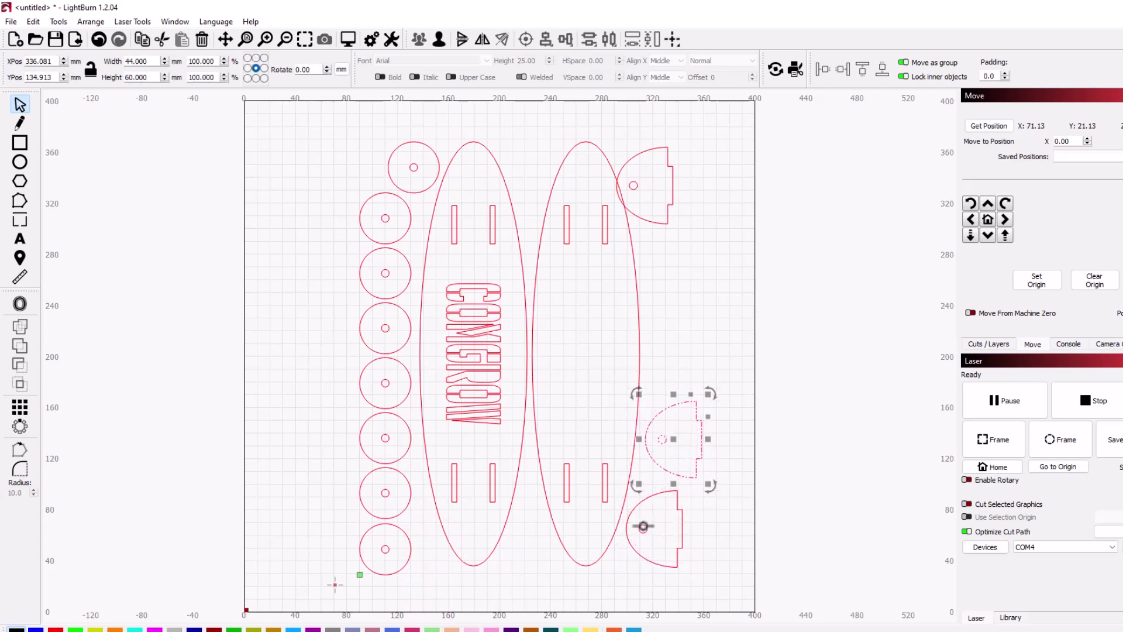
{"action": "key", "text": "Left"}
{"action": "key", "text": "Left"}
{"action": "key", "text": "Left"}
{"action": "key", "text": "Left"}
{"action": "key", "text": "Left"}
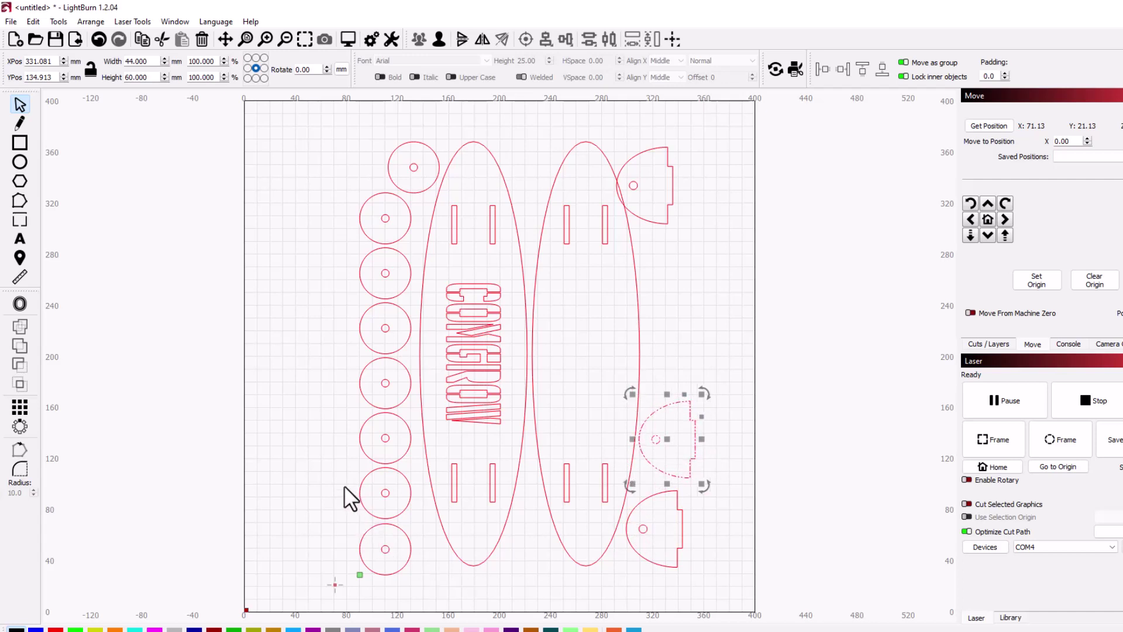
- Duplicate the top-right half-disc and shift the copy 60 mm down and slightly right
{"action": "left_click", "coordinate": [669, 196]}
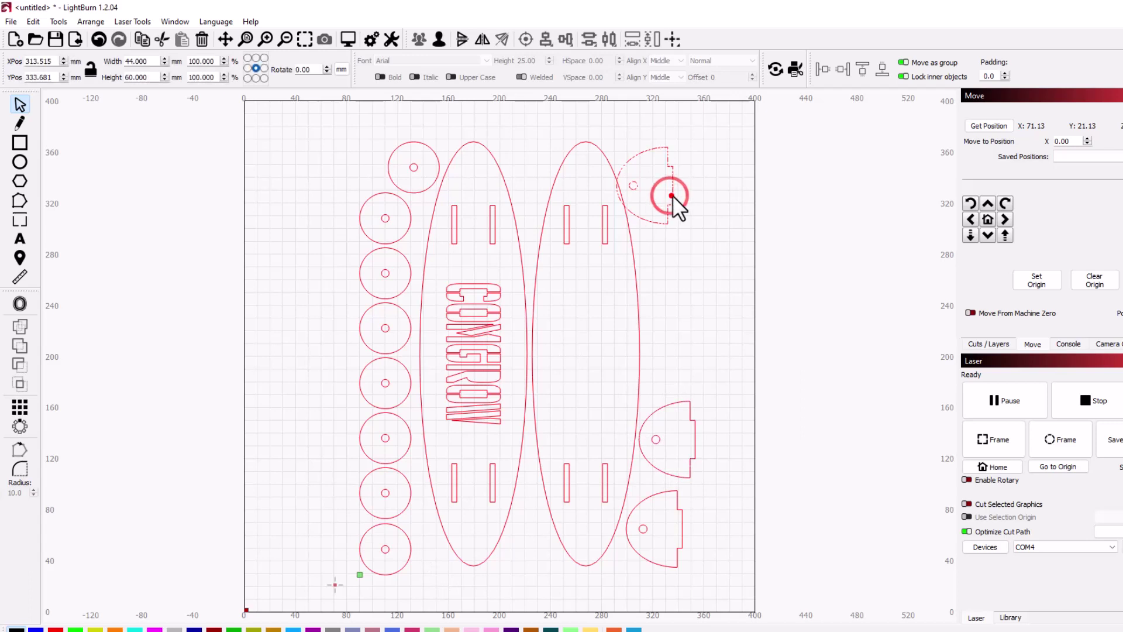
{"action": "key", "text": "ctrl+d"}
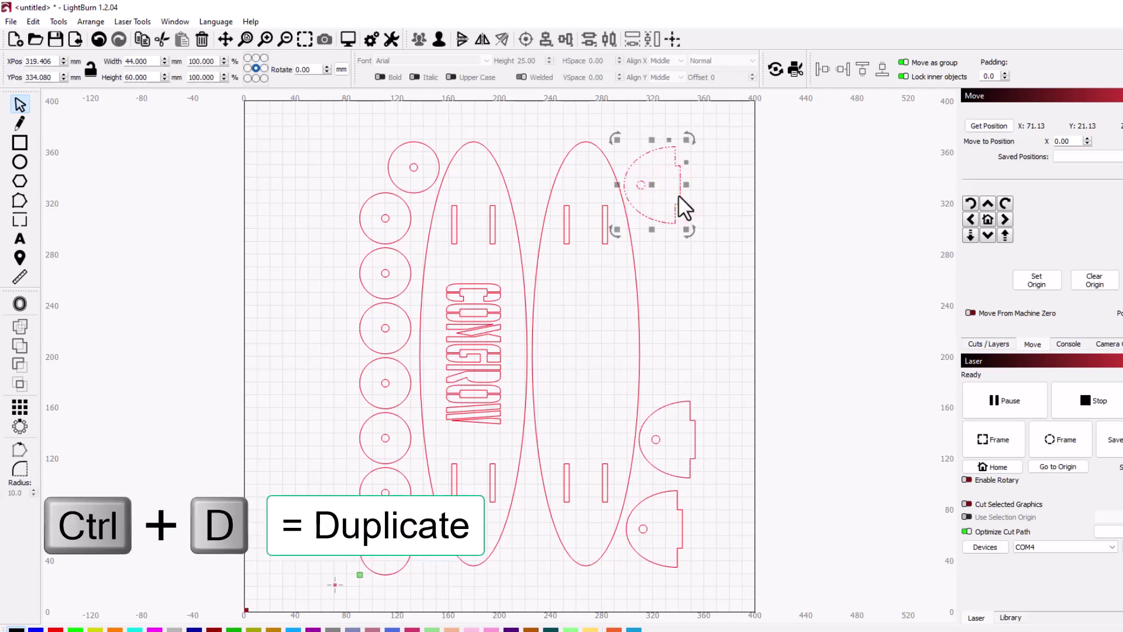
{"action": "key", "text": "Right"}
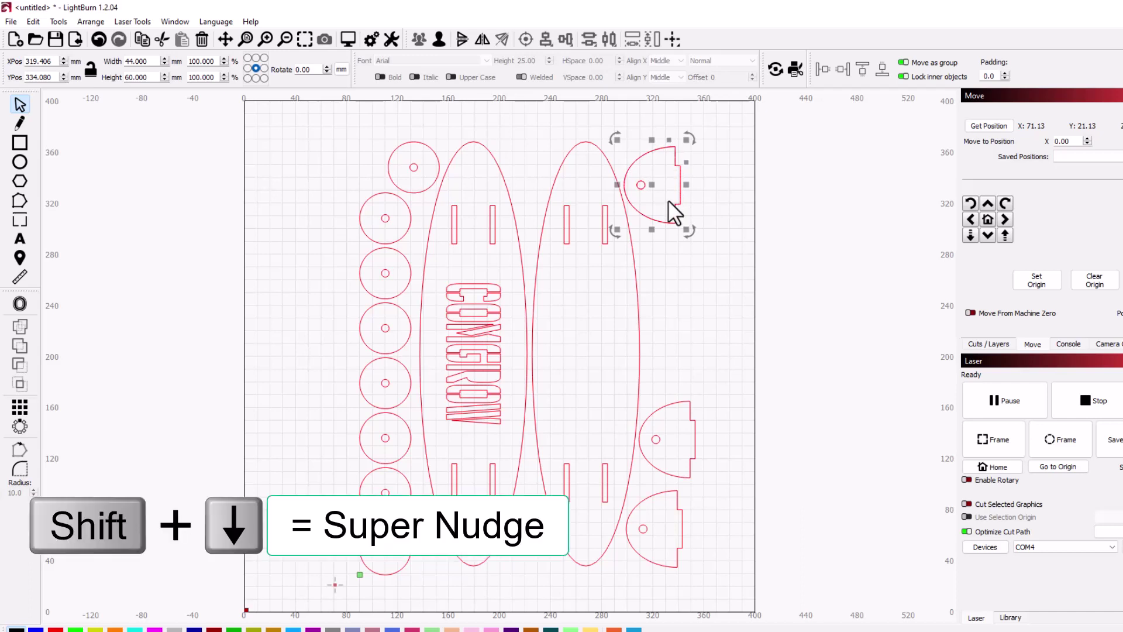
{"action": "key", "text": "shift+Down"}
{"action": "key", "text": "shift+Right"}
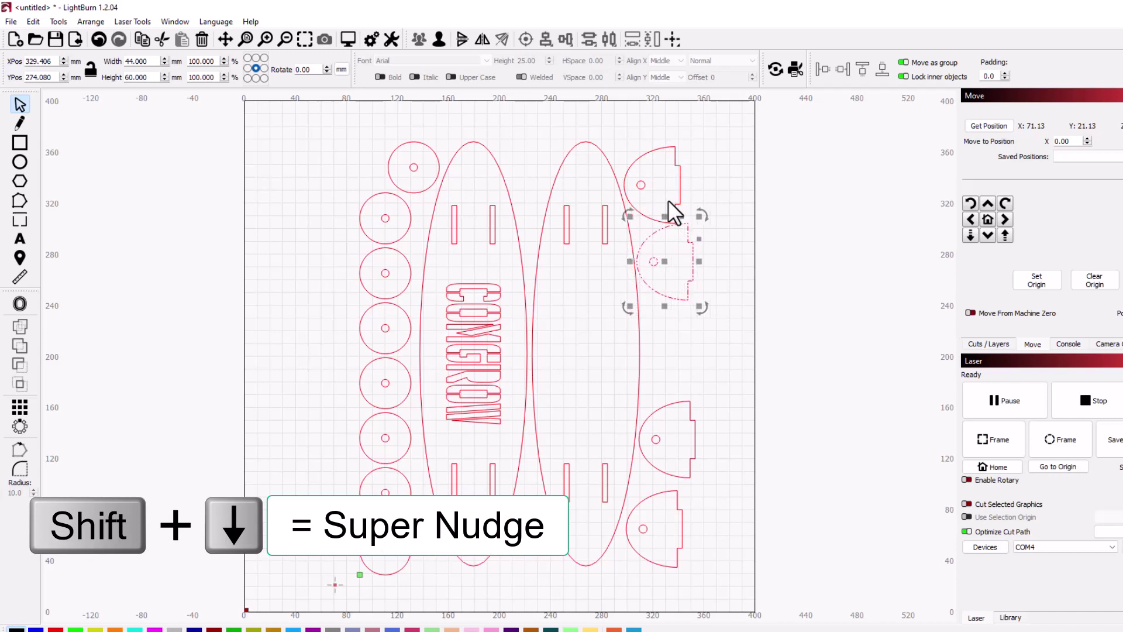
- Move the bottom-left circle into the right column and fine-tune the bottom-right half-disc
{"action": "left_click", "coordinate": [404, 561]}
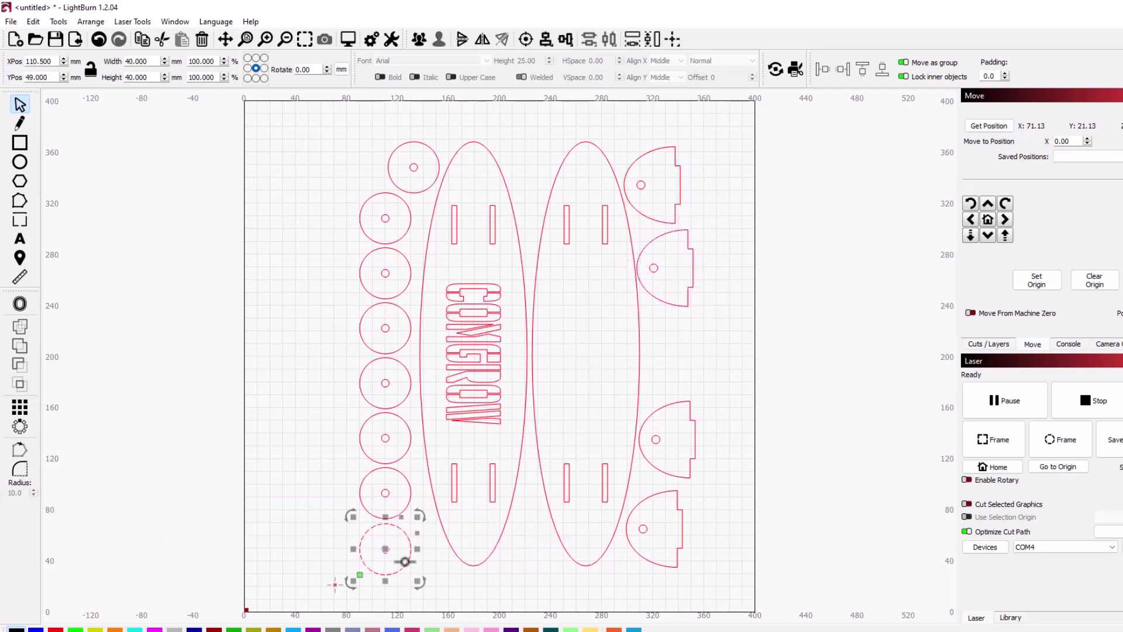
{"action": "left_click_drag", "start_coordinate": [407, 561], "coordinate": [689, 377]}
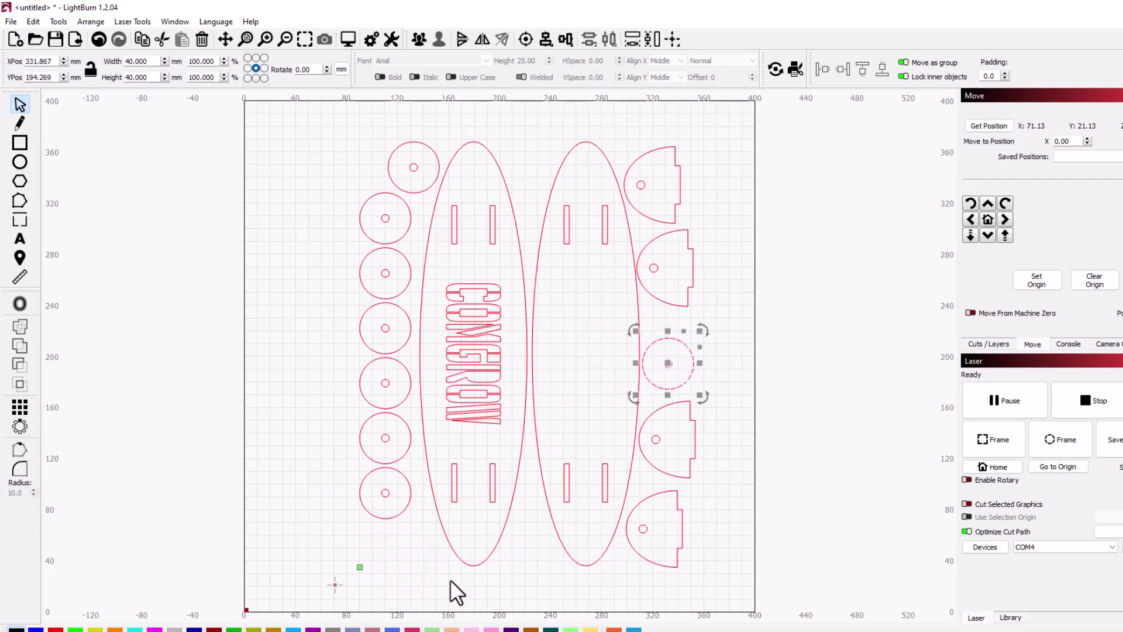
{"action": "left_click_drag", "start_coordinate": [626, 563], "coordinate": [635, 565]}
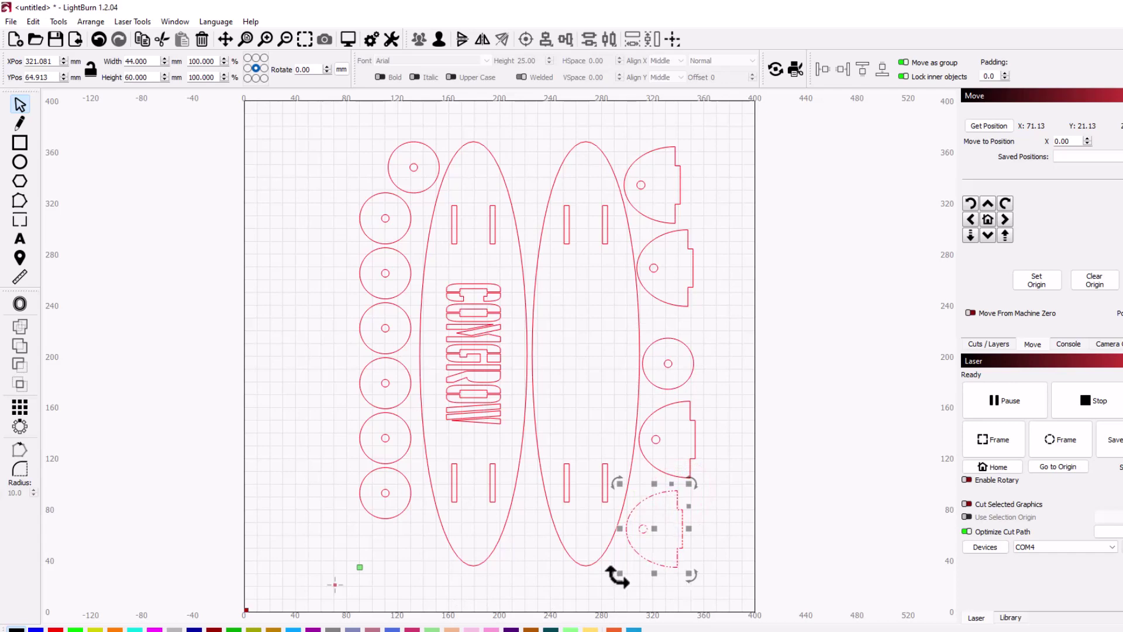
{"action": "key", "text": "Up"}
{"action": "key", "text": "Up"}
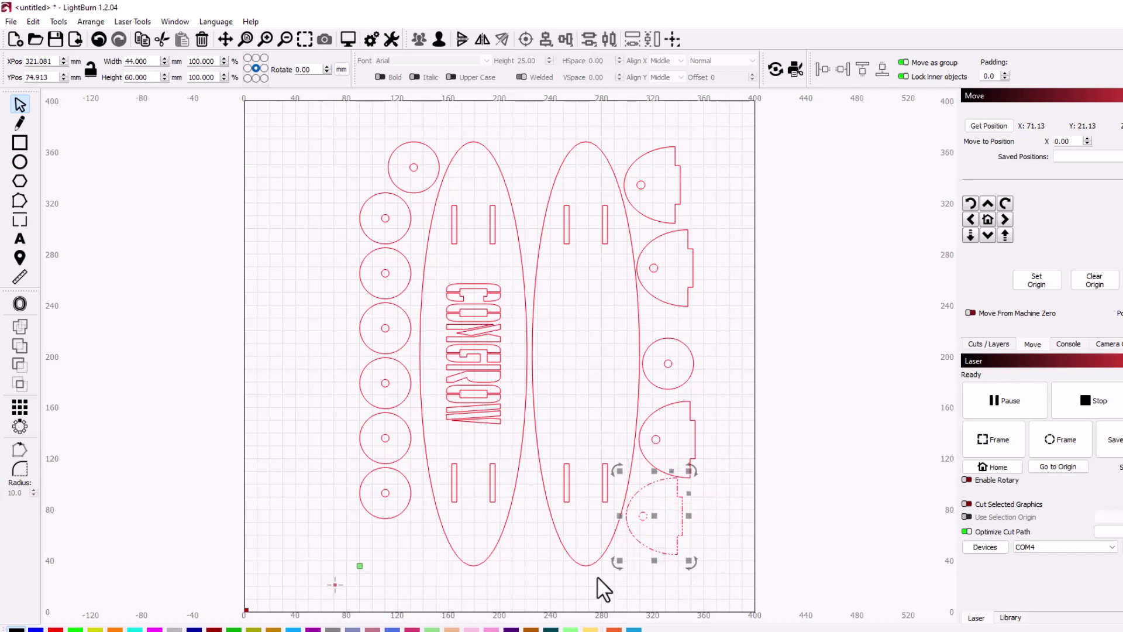
{"action": "key", "text": "Down"}
{"action": "left_click", "coordinate": [537, 566]}
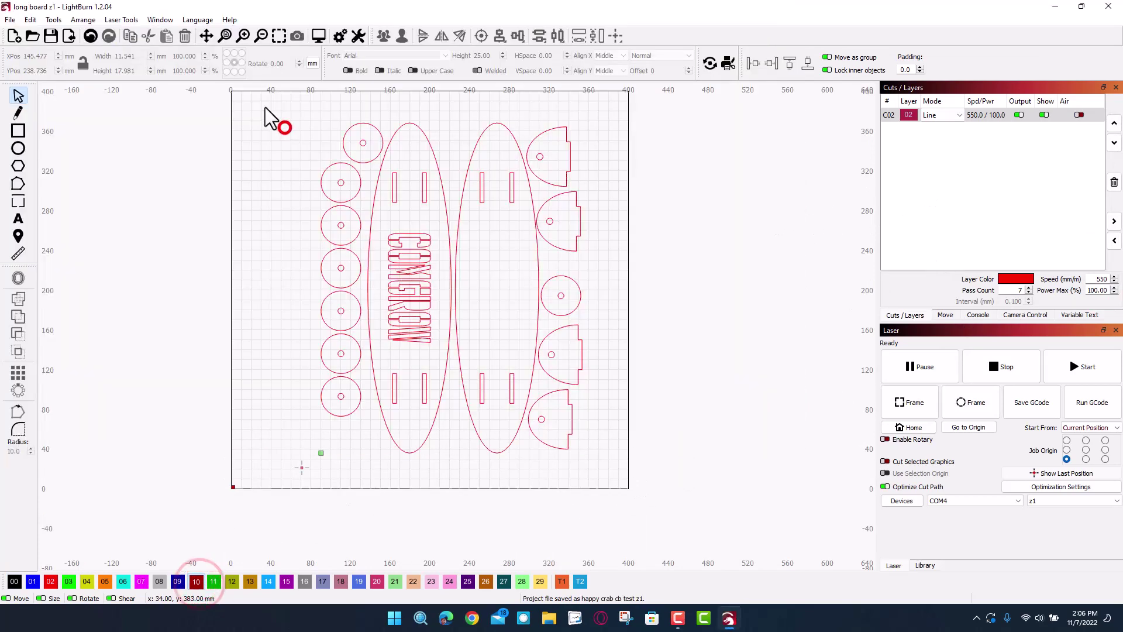
- Assign all 46 parts to layer C10 (1000 mm/m, 80% power, 3 passes)
{"action": "left_click_drag", "start_coordinate": [265, 107], "coordinate": [669, 542]}
{"action": "left_click", "coordinate": [197, 580]}
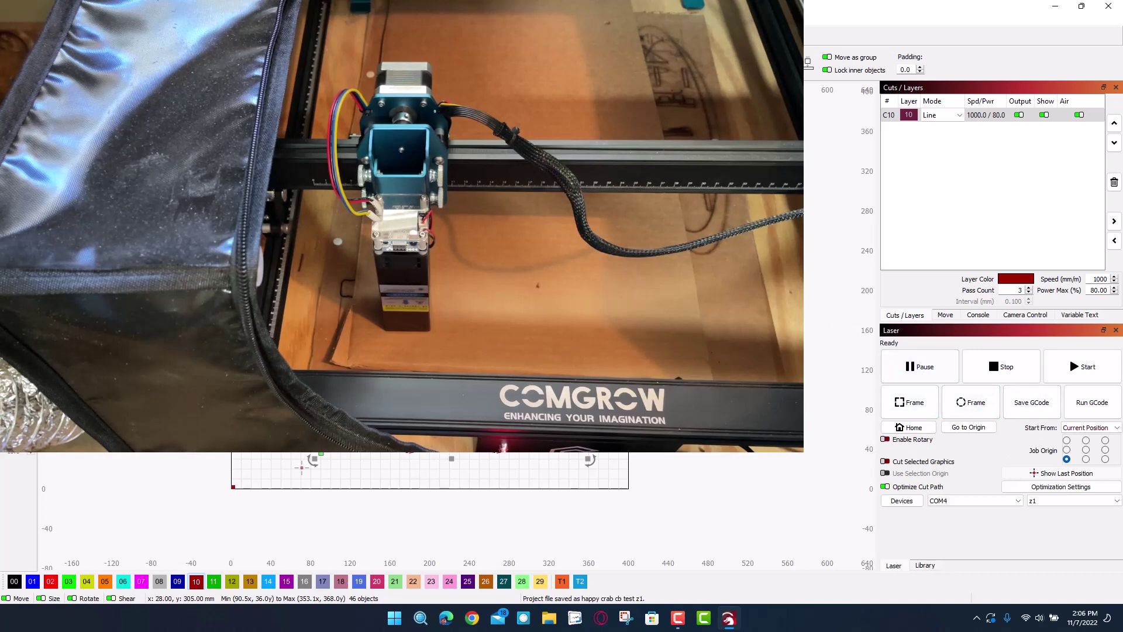
- Jog the head 20 mm down and 20 mm left over the cardboard and frame the job
{"action": "left_click", "coordinate": [944, 315]}
{"action": "left_click", "coordinate": [903, 216]}
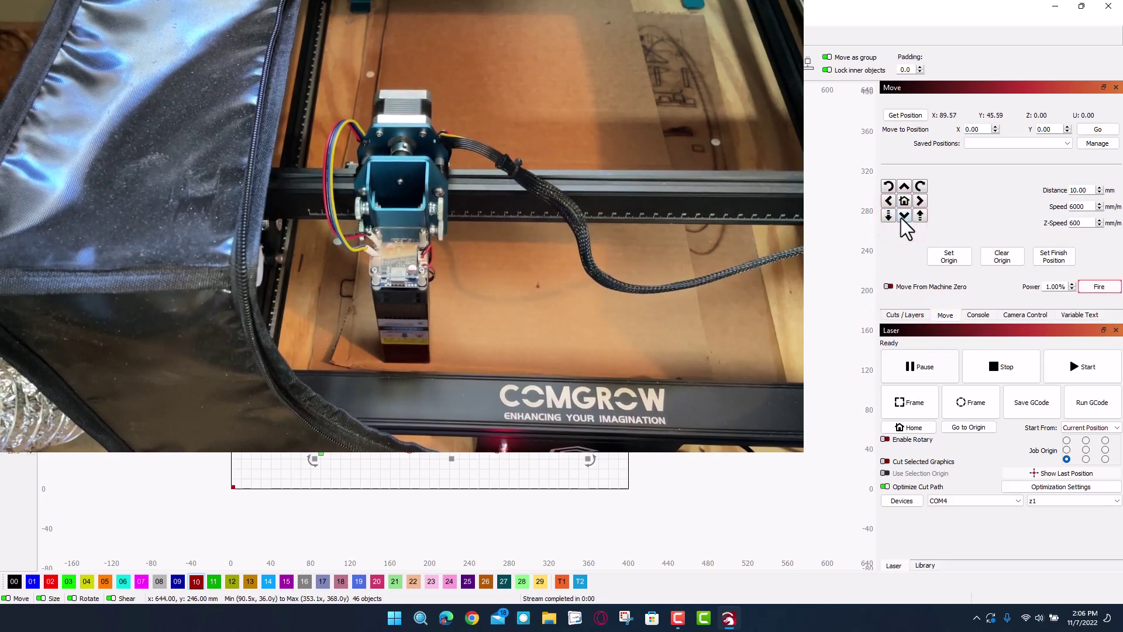
{"action": "left_click", "coordinate": [904, 215]}
{"action": "left_click", "coordinate": [890, 205]}
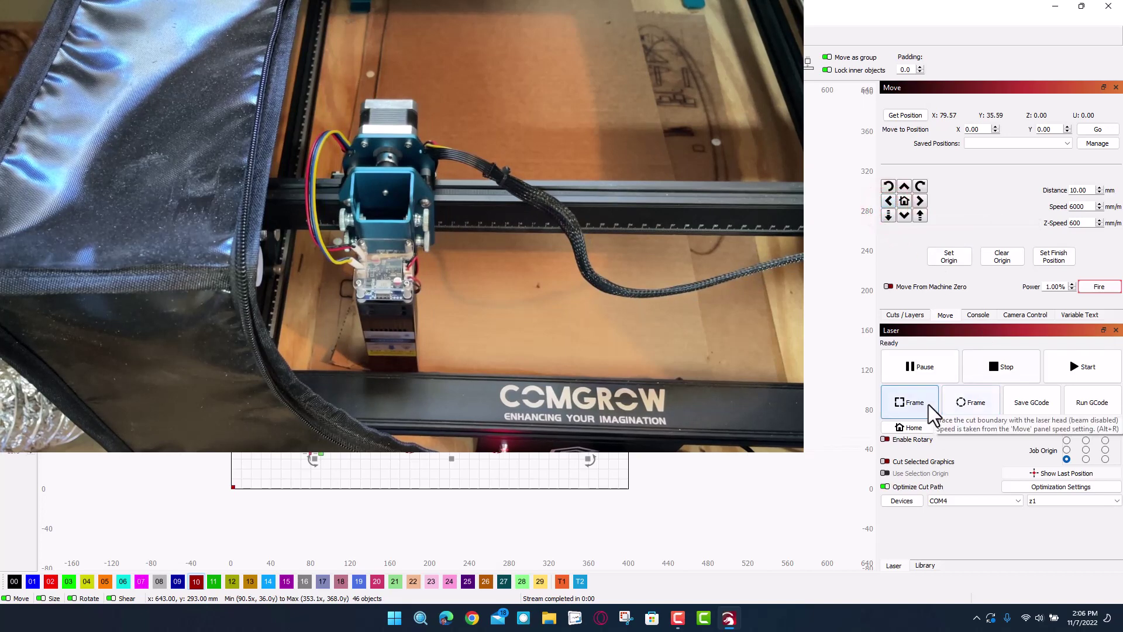
{"action": "left_click", "coordinate": [912, 403]}
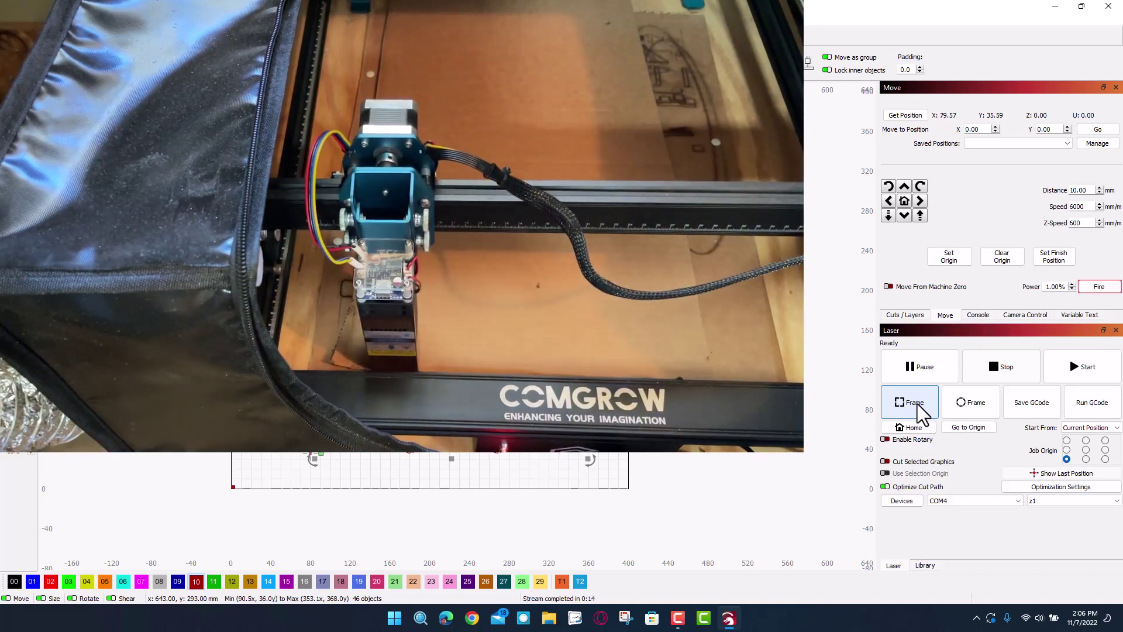
{"action": "left_click", "coordinate": [889, 202]}
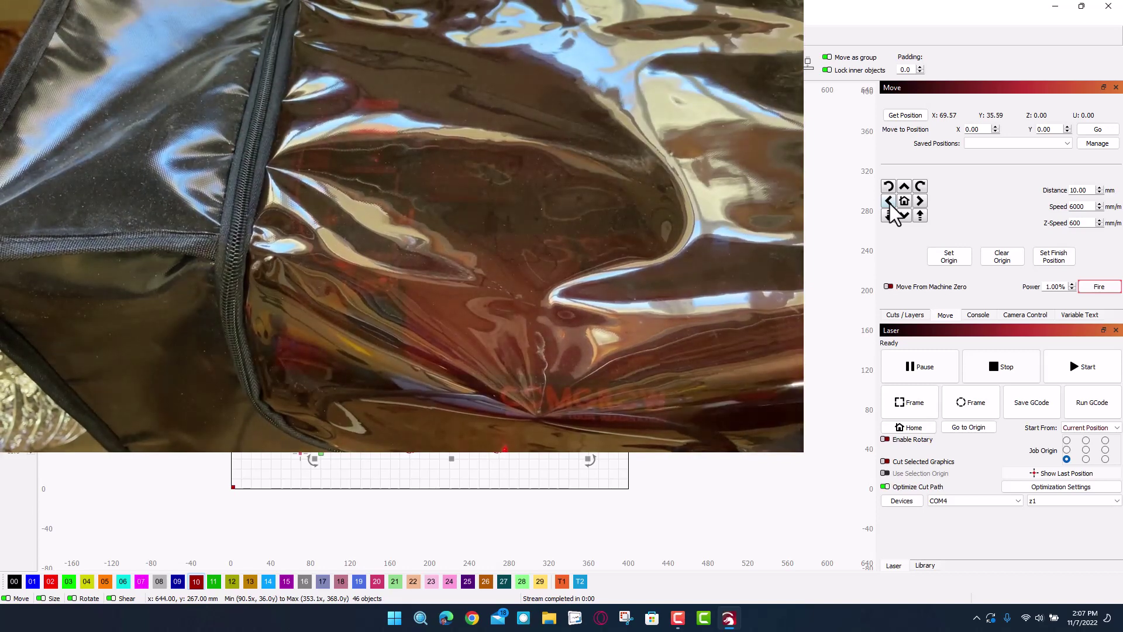
- Start the laser job so the COMGROW cuts the longboard parts out of cardboard
{"action": "left_click", "coordinate": [1082, 367]}
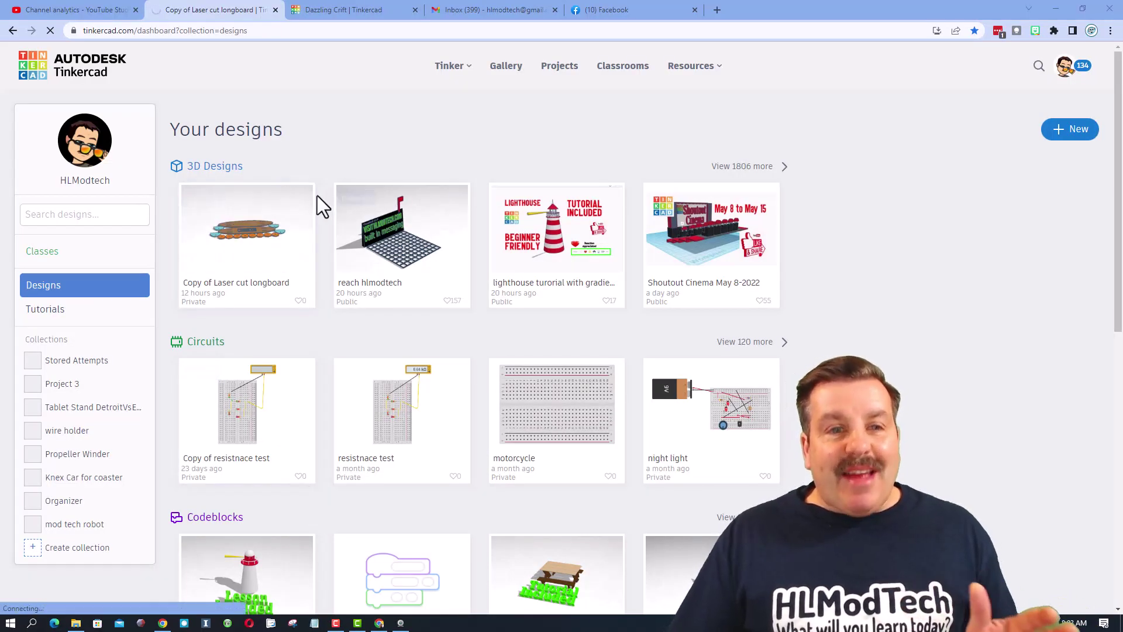
- Open the 'Copy of Laser cut longboard' design from its card's gear options
{"action": "mouse_move", "coordinate": [311, 214]}
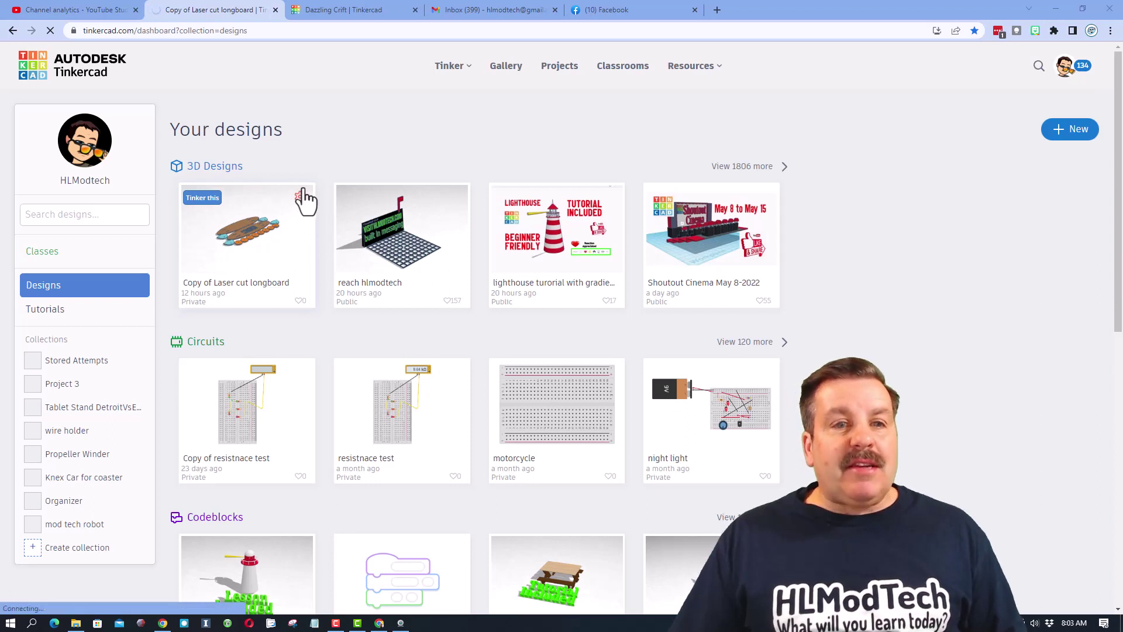
{"action": "left_click", "coordinate": [300, 199]}
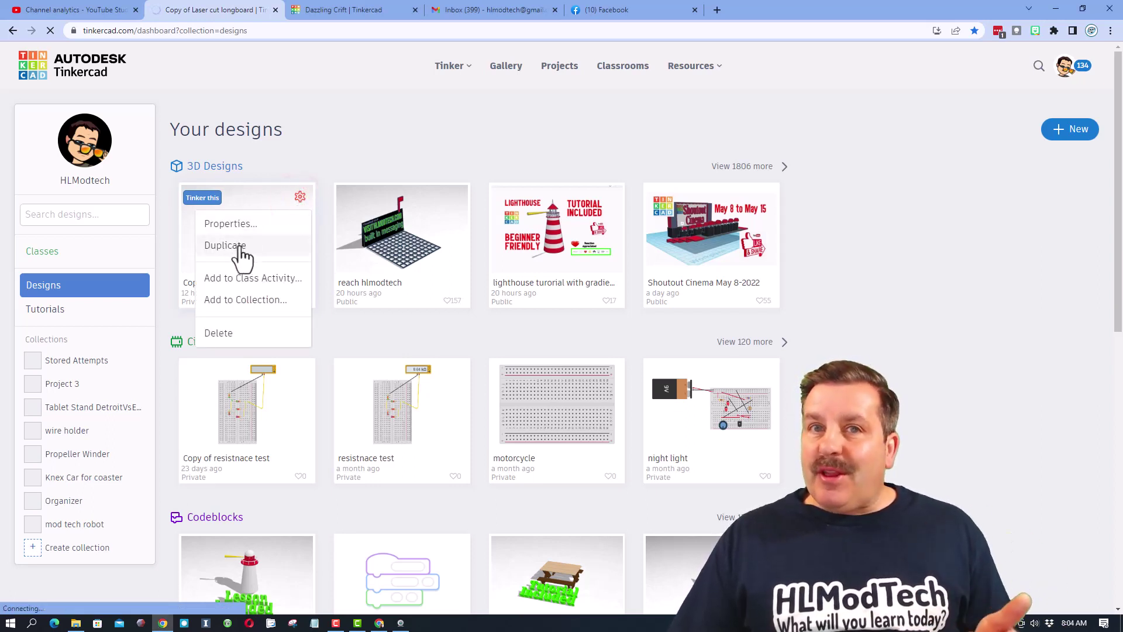
{"action": "left_click", "coordinate": [255, 196]}
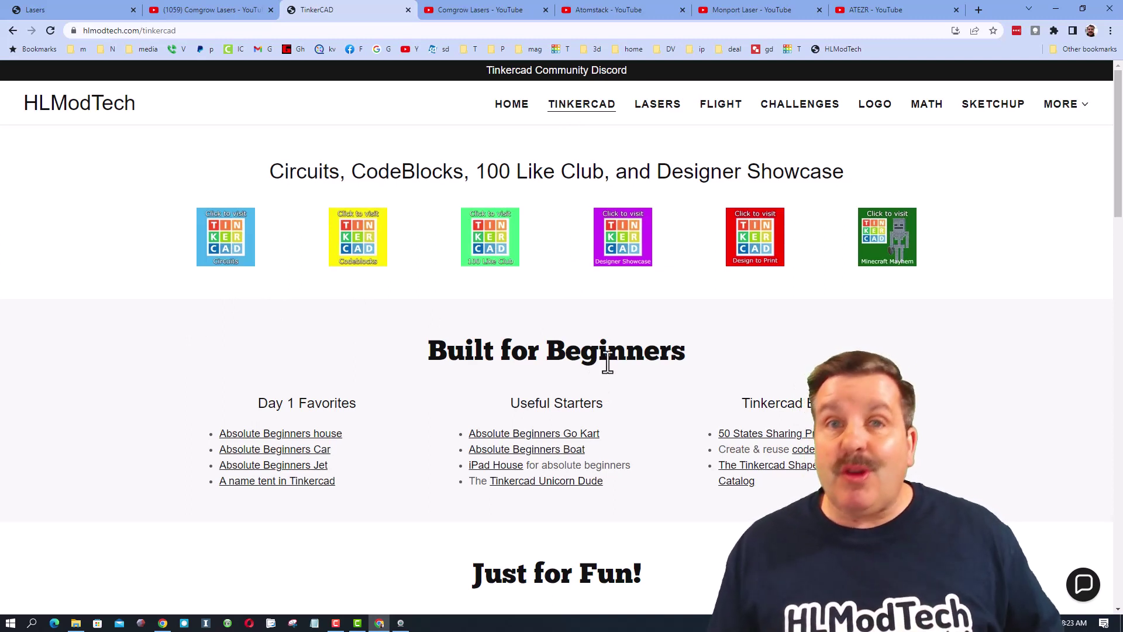
- Go to HLModTech's LASERS page listing tested lasers such as the Comgrow Z1
{"action": "left_click", "coordinate": [652, 111]}
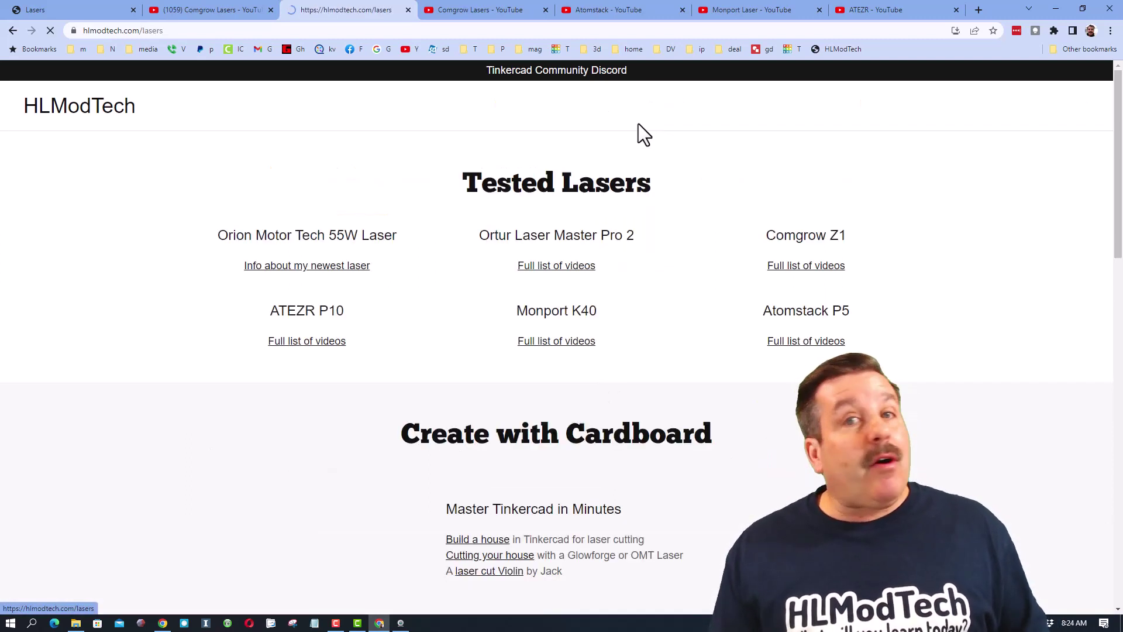